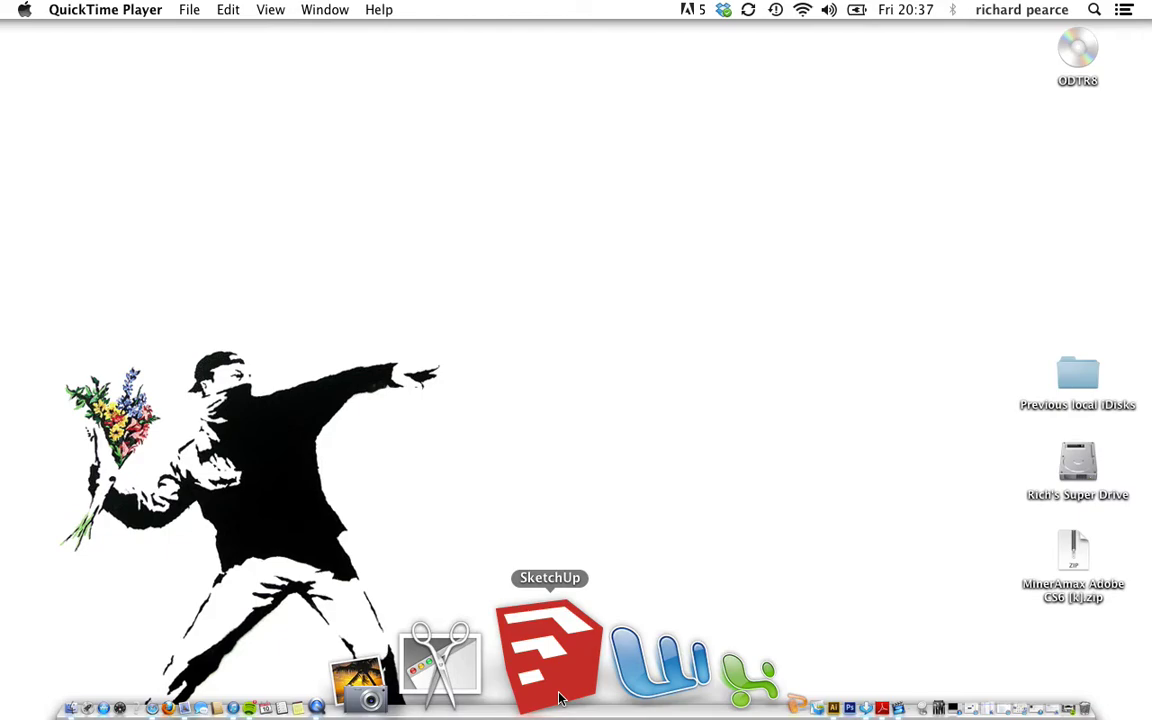
Launch SketchUp and start a model with the Product Design and Woodworking - Millimeters template
{"action": "left_click", "coordinate": [560, 698]}
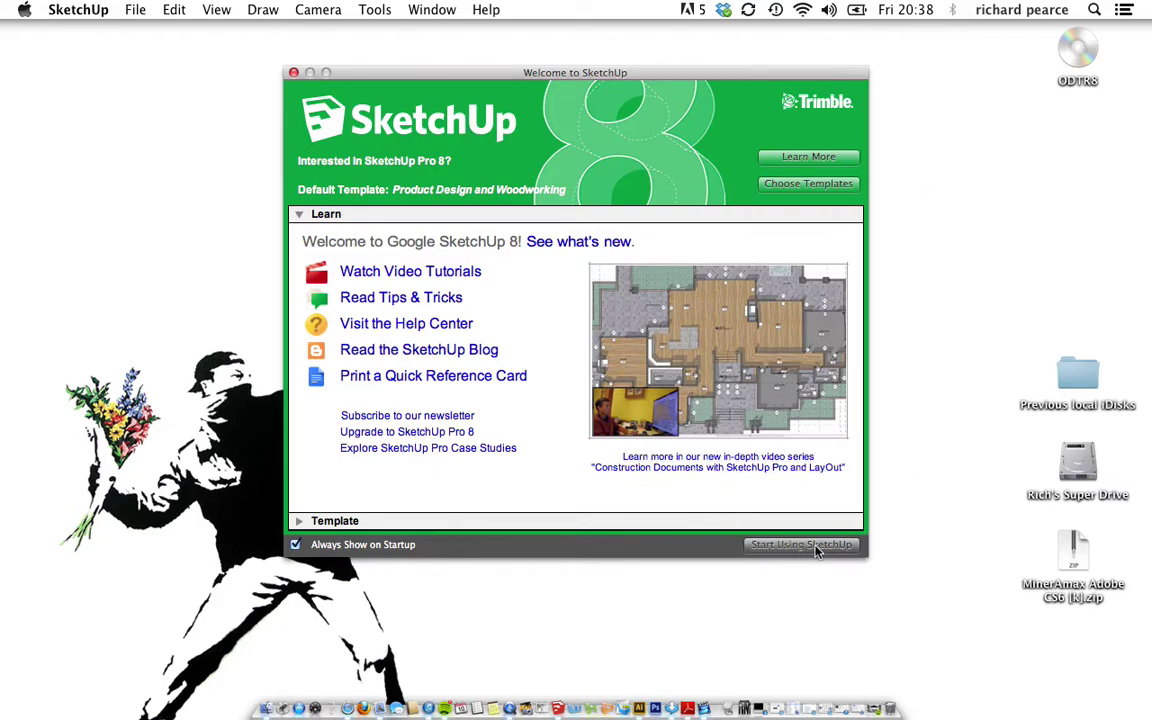
{"action": "left_click", "coordinate": [810, 186]}
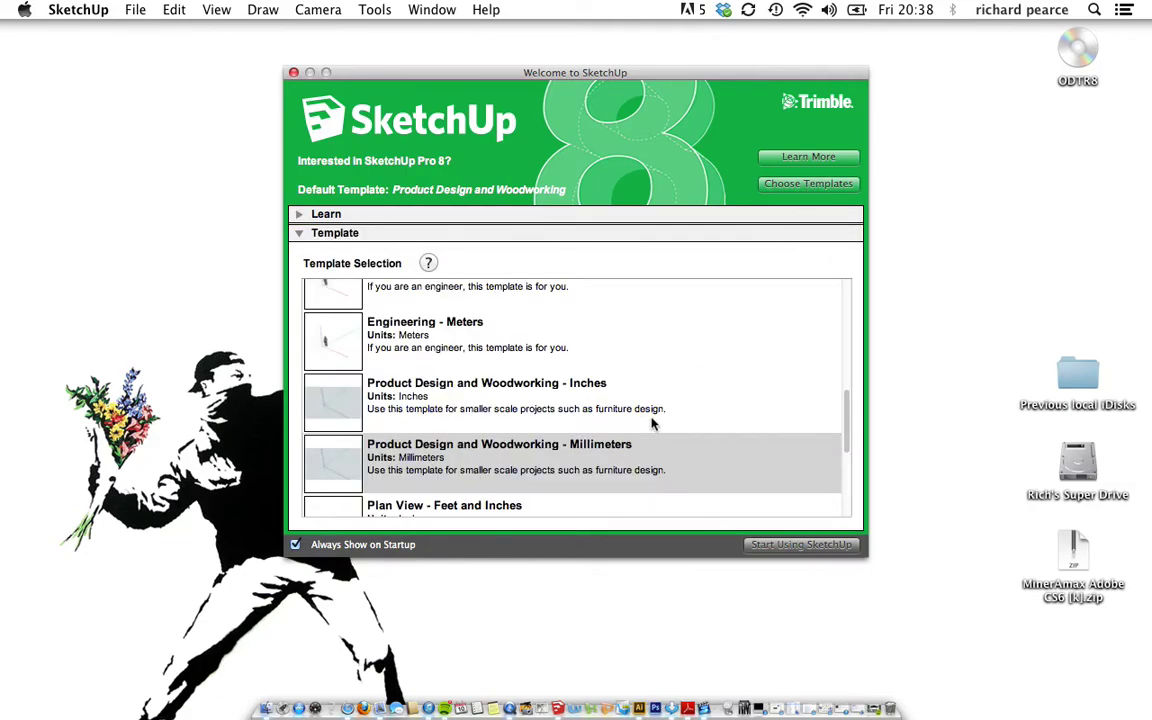
{"action": "scroll", "coordinate": [640, 427], "scroll_direction": "up", "scroll_amount": 10}
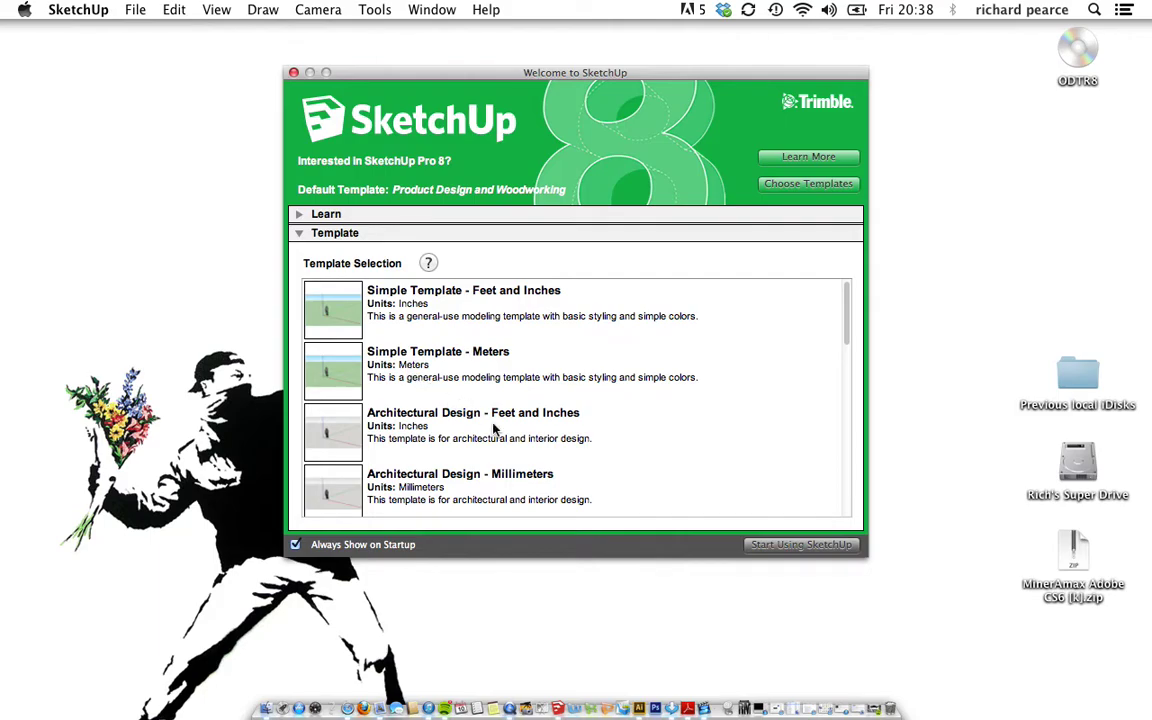
{"action": "scroll", "coordinate": [495, 460], "scroll_direction": "down", "scroll_amount": 5}
{"action": "scroll", "coordinate": [493, 430], "scroll_direction": "down", "scroll_amount": 5}
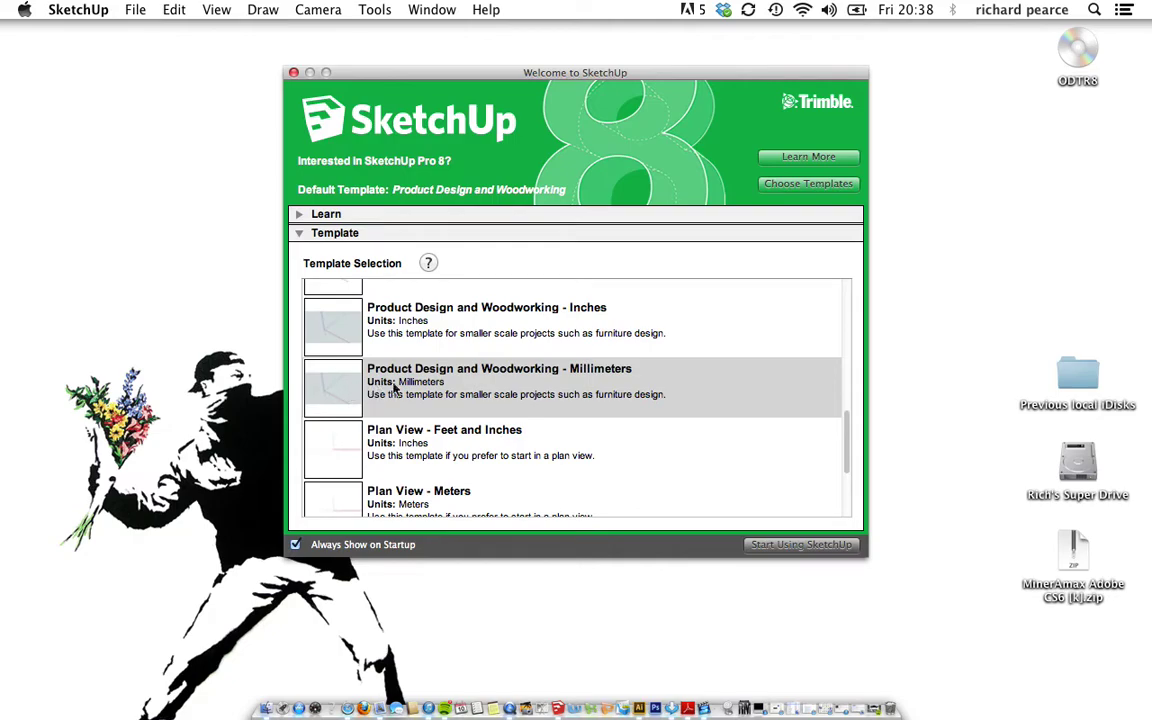
{"action": "left_click", "coordinate": [519, 393]}
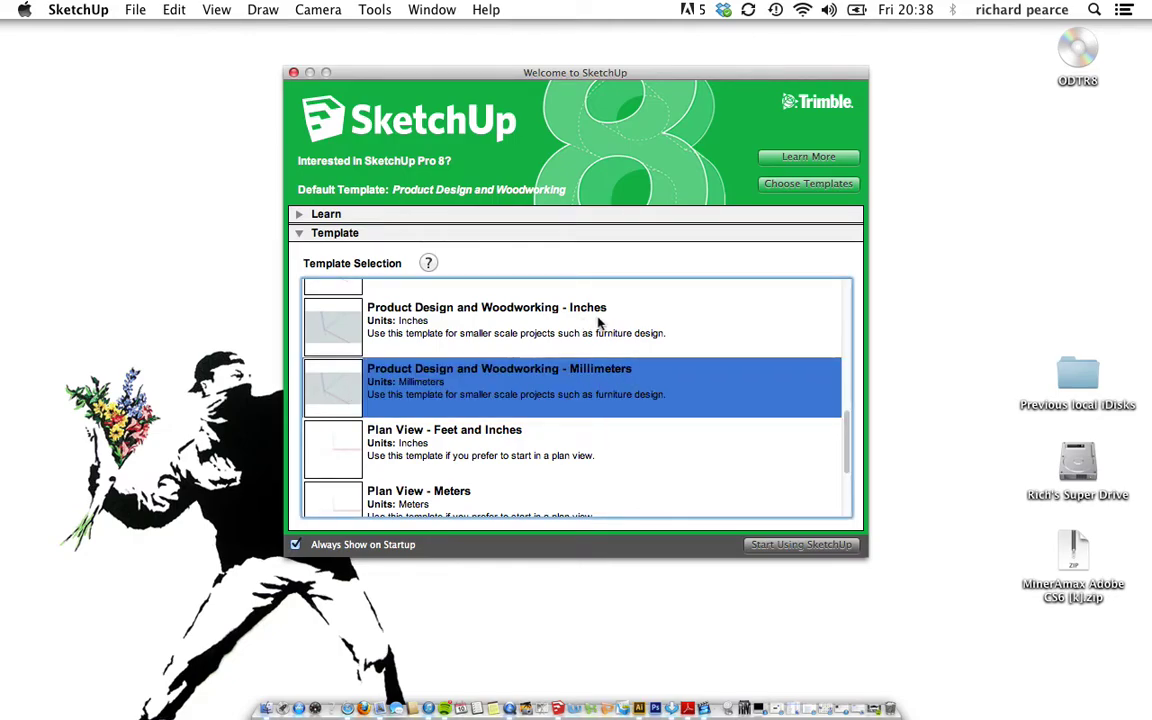
{"action": "left_click", "coordinate": [803, 545]}
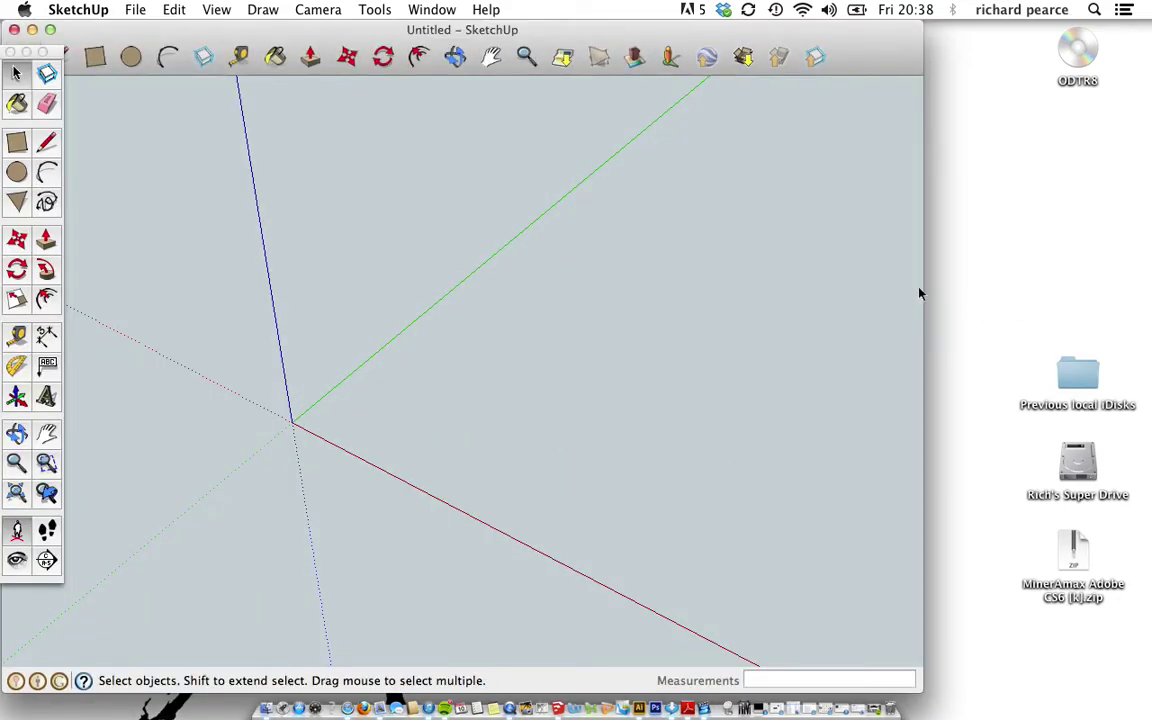
Widen the drawing window, then close and redisplay the Large Tool Set and place it just below the main toolbar
{"action": "left_click_drag", "start_coordinate": [921, 288], "coordinate": [1134, 287]}
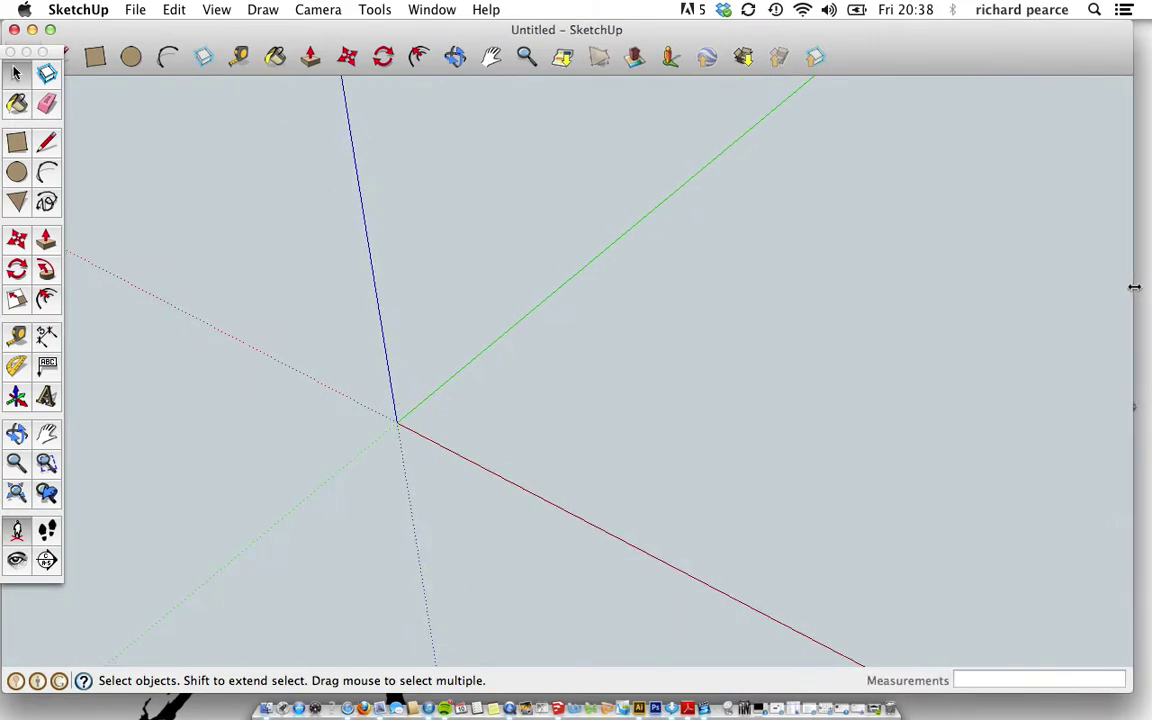
{"action": "left_click", "coordinate": [9, 46]}
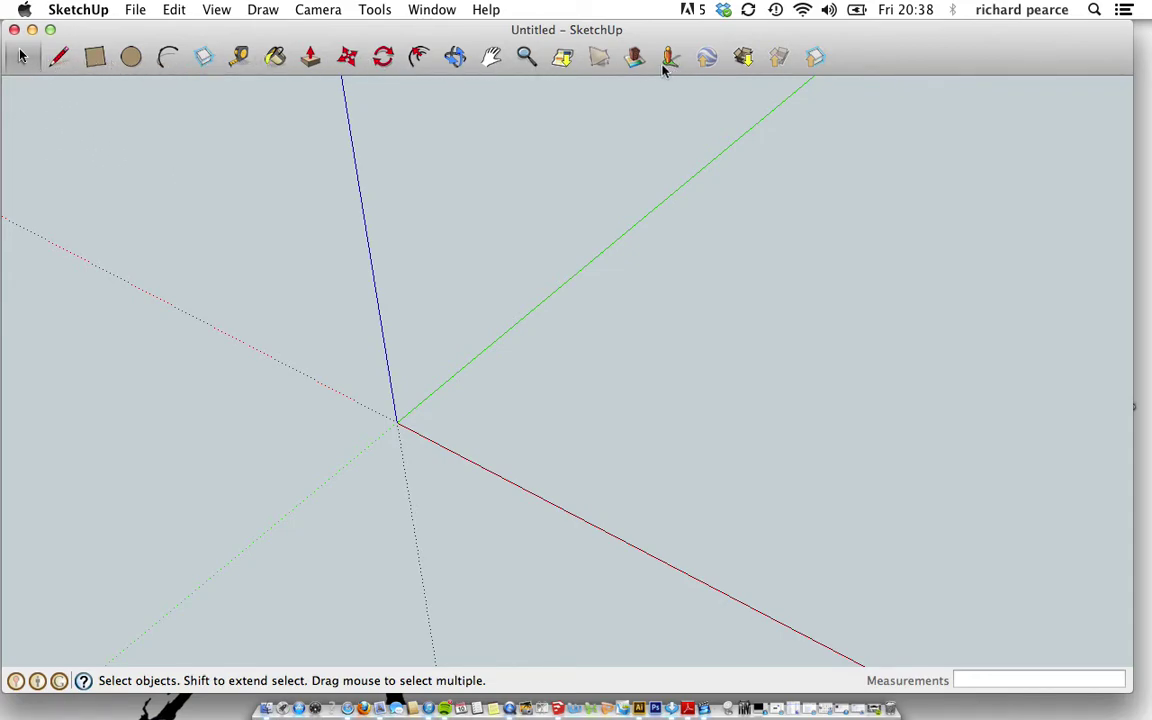
{"action": "left_click", "coordinate": [218, 11]}
{"action": "mouse_move", "coordinate": [275, 34]}
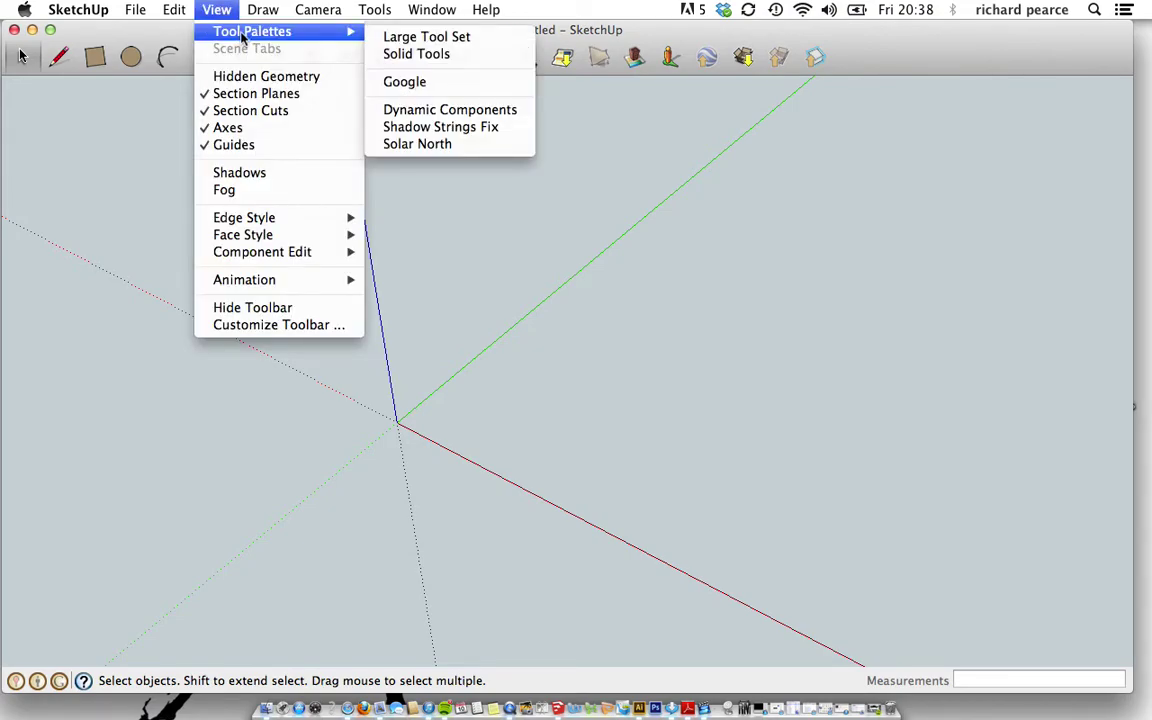
{"action": "left_click", "coordinate": [447, 39]}
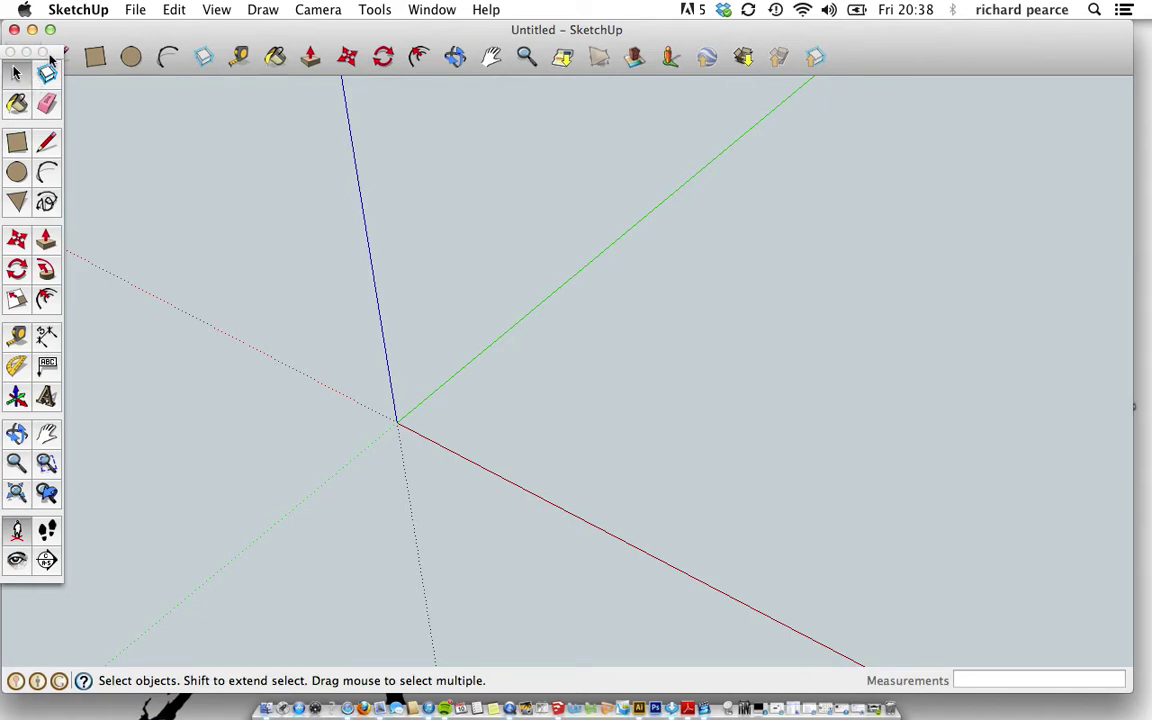
{"action": "left_click_drag", "start_coordinate": [58, 62], "coordinate": [63, 93]}
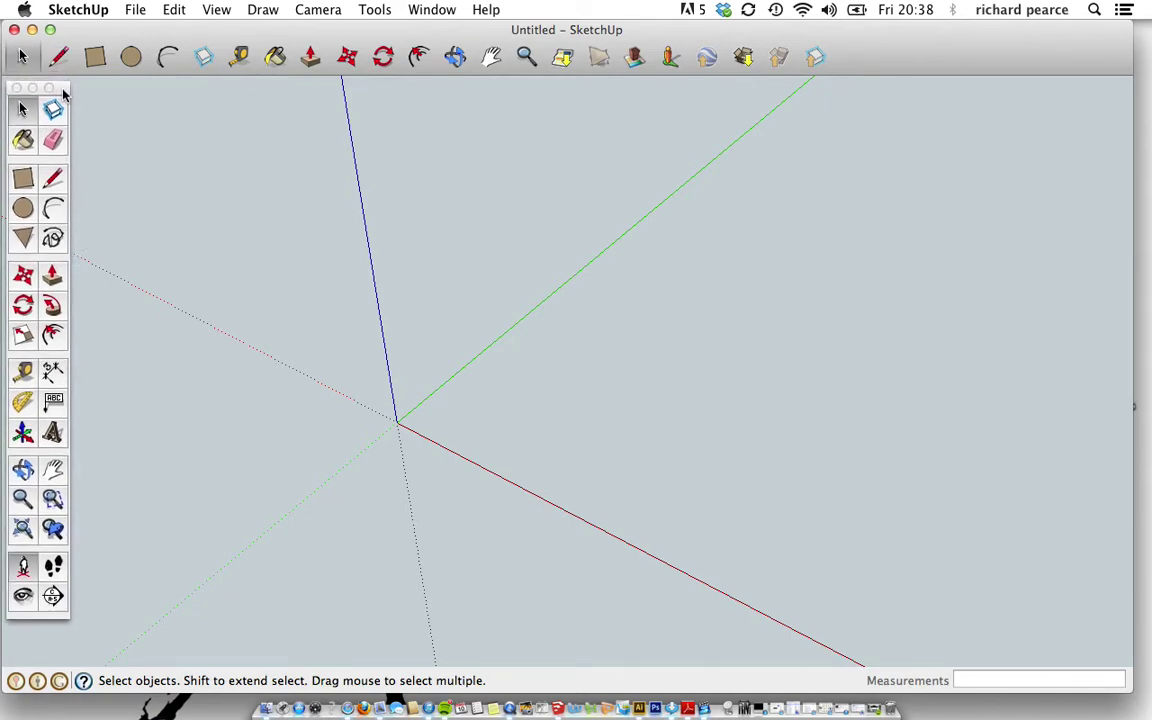
Draw a square about 1352 mm wide from the origin along the red and green axes and pull it up about 1138 mm
{"action": "left_click", "coordinate": [24, 180]}
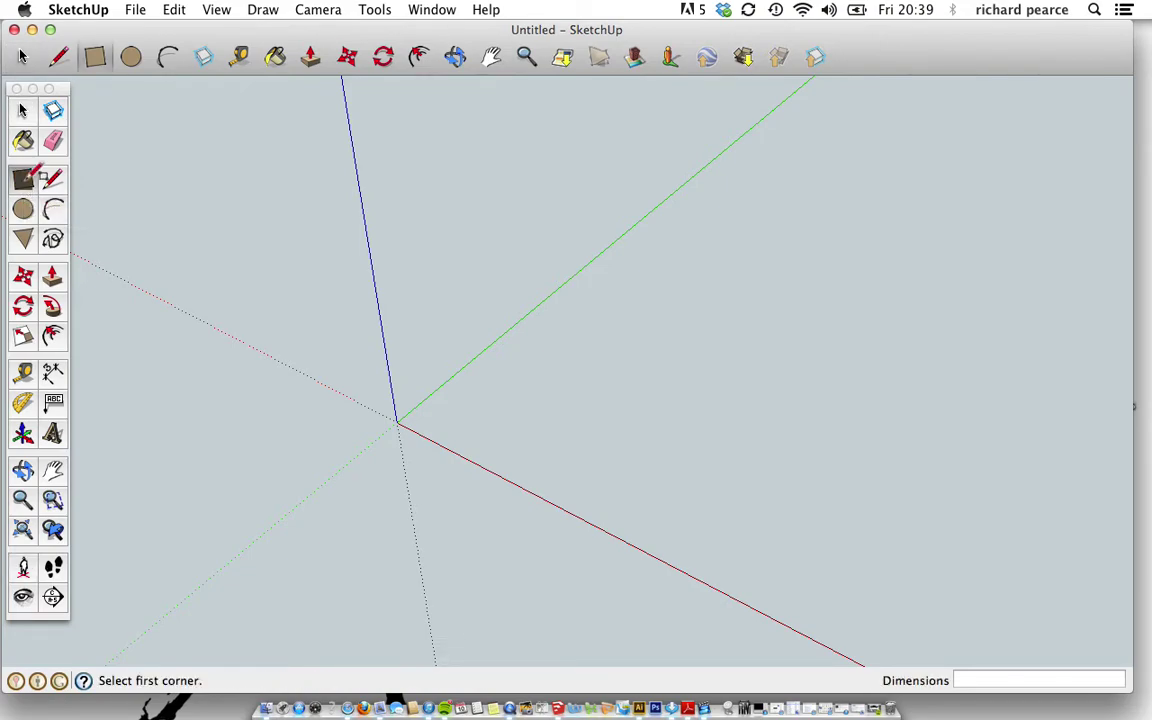
{"action": "left_click", "coordinate": [398, 421]}
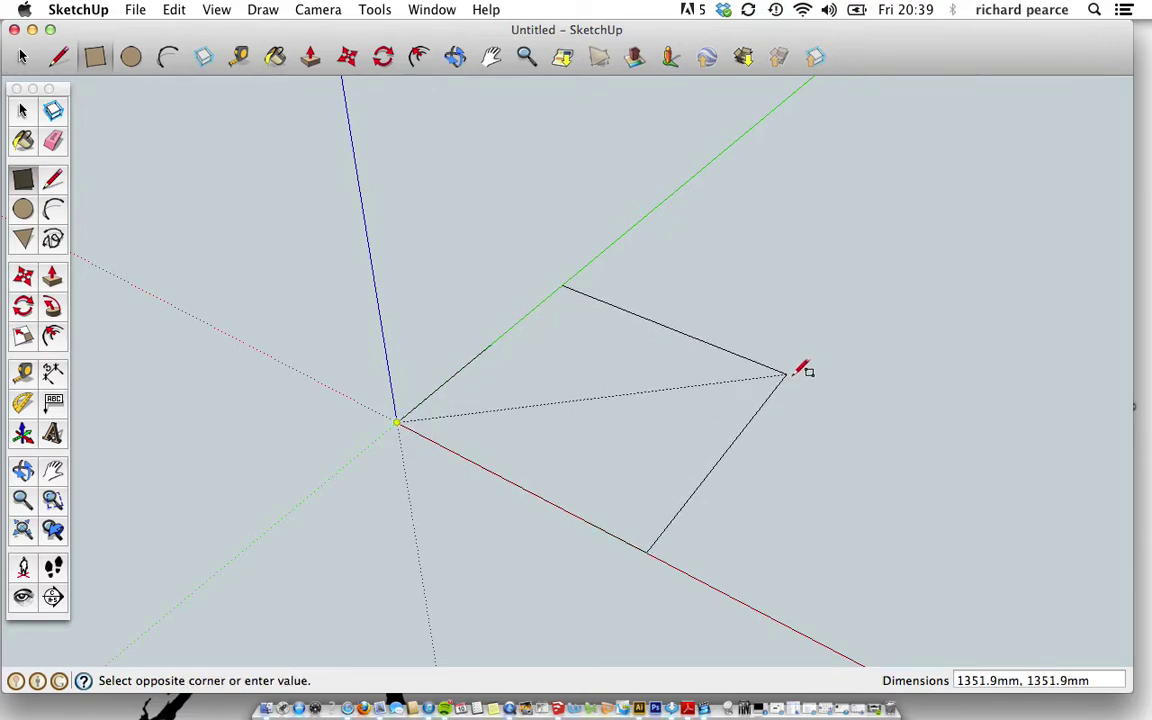
{"action": "left_click", "coordinate": [790, 376]}
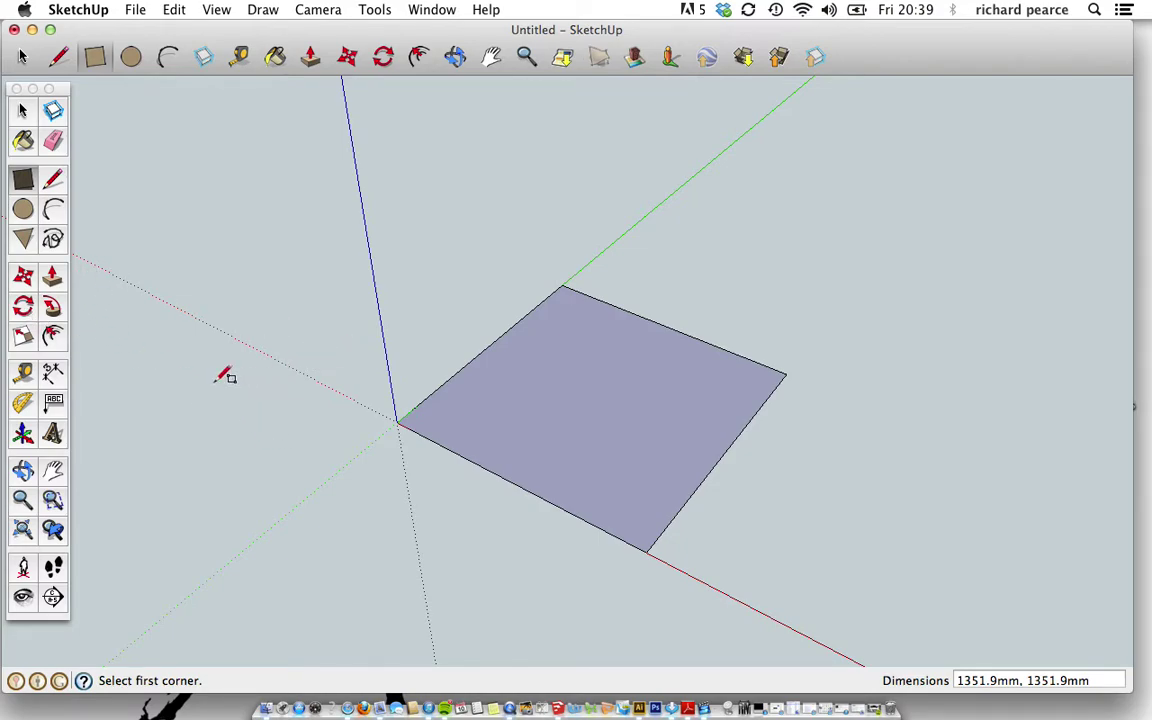
{"action": "left_click", "coordinate": [53, 276]}
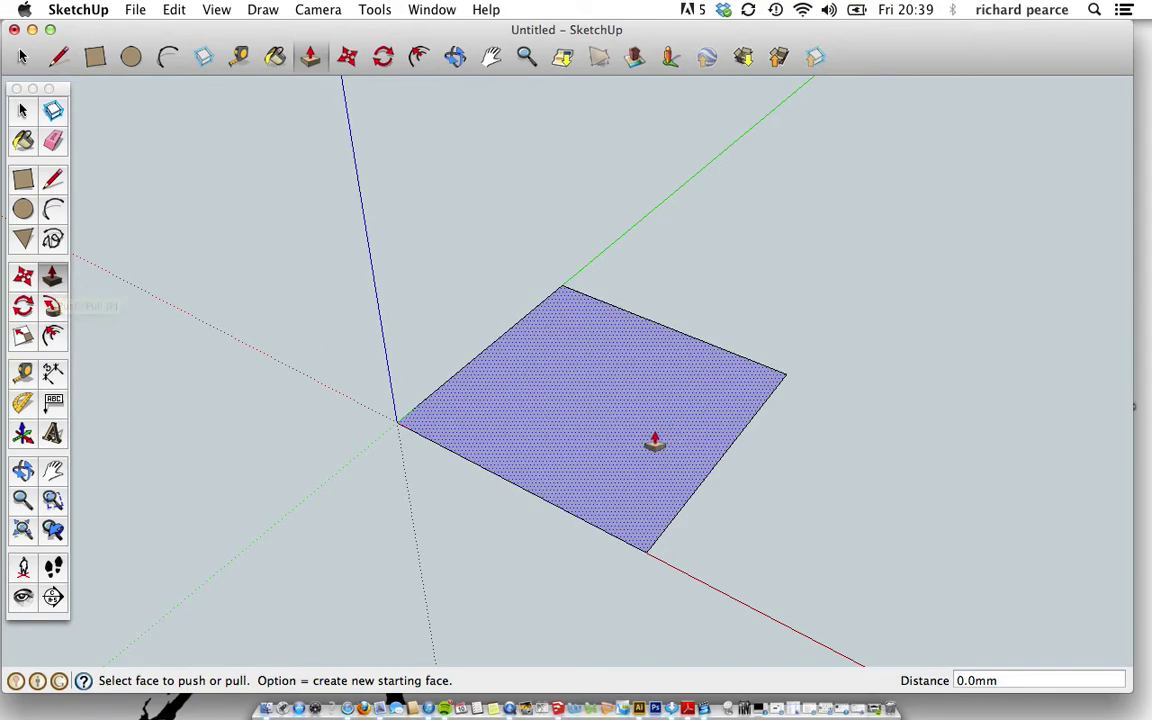
{"action": "left_click_drag", "start_coordinate": [630, 454], "coordinate": [553, 237]}
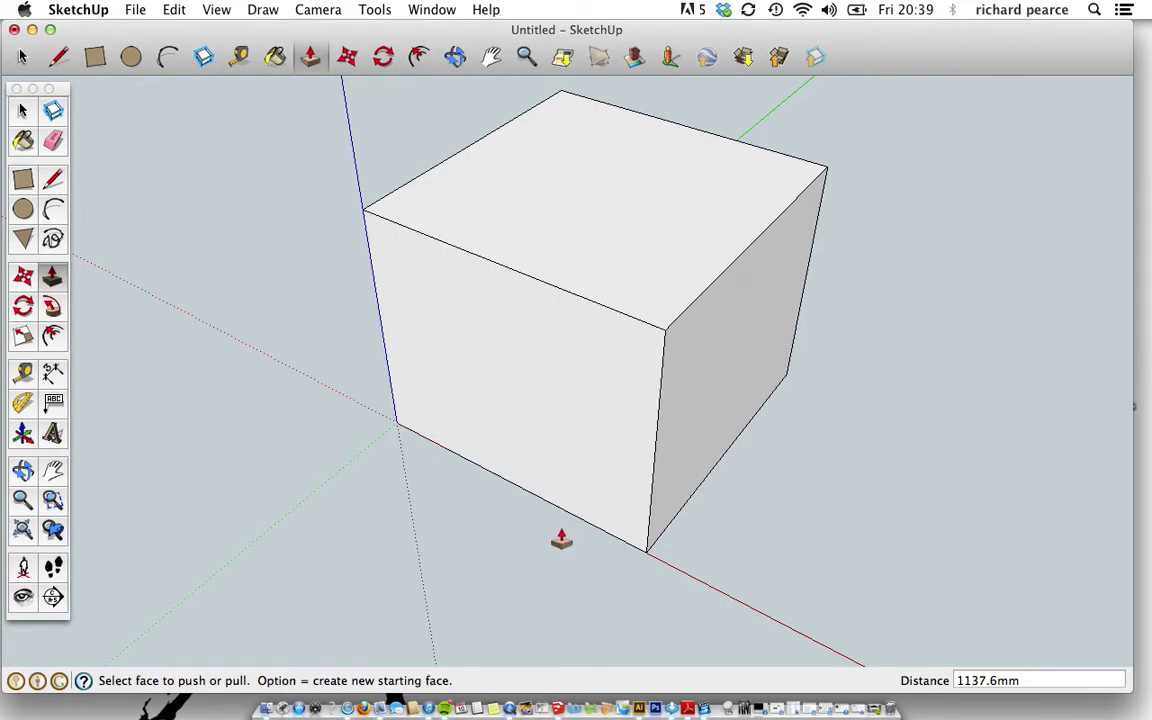
Examine the box from different angles and distances by orbiting, zooming and panning around it
{"action": "key", "text": "o"}
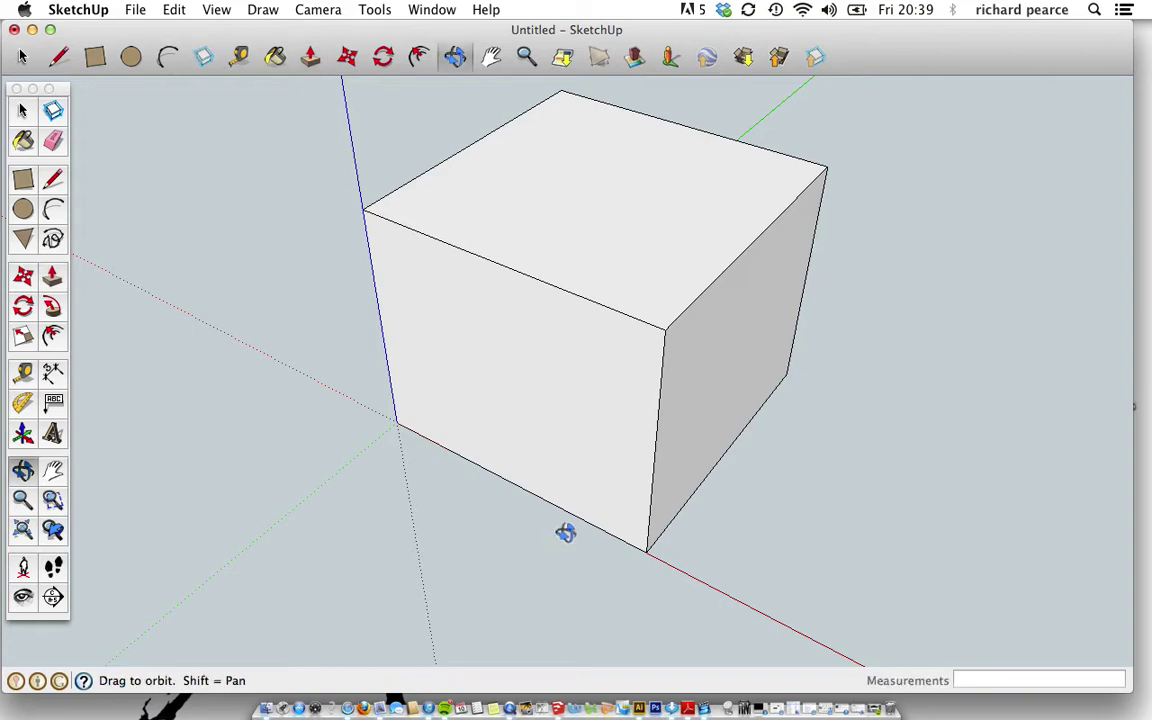
{"action": "key", "text": "p"}
{"action": "key", "text": "o"}
{"action": "left_click_drag", "start_coordinate": [566, 533], "coordinate": [712, 496]}
{"action": "key", "text": "p"}
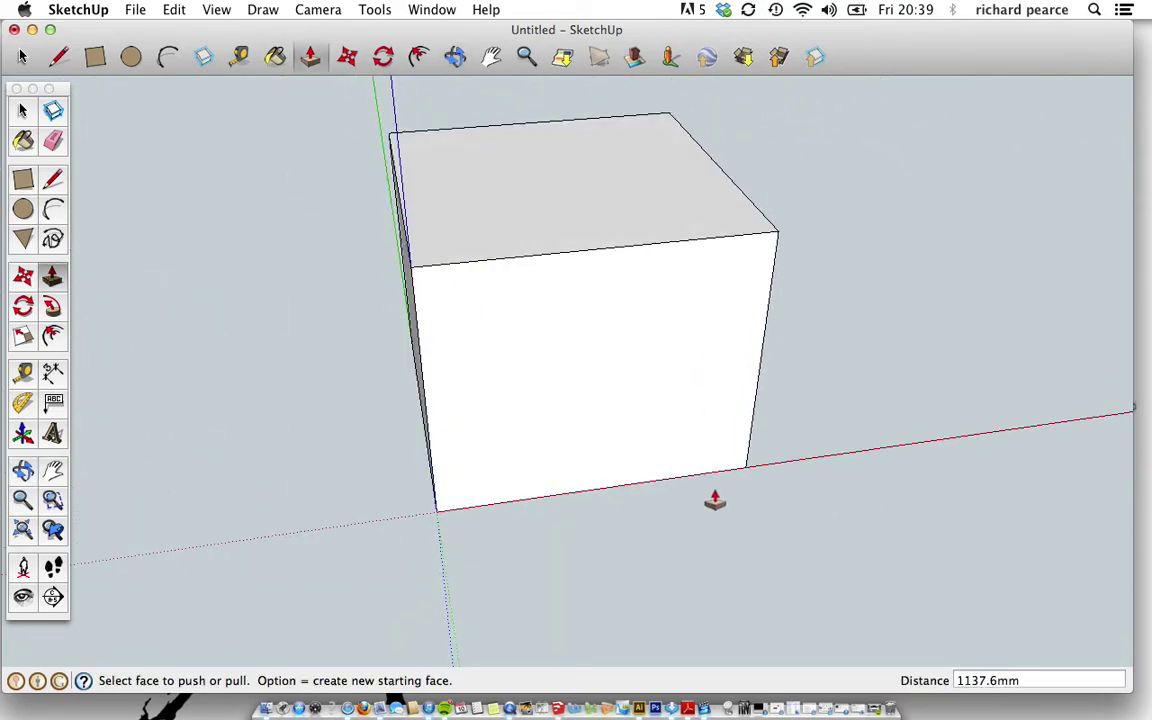
{"action": "middle_click_drag", "start_coordinate": [354, 430], "coordinate": [694, 419]}
{"action": "middle_click_drag", "start_coordinate": [265, 404], "coordinate": [471, 438]}
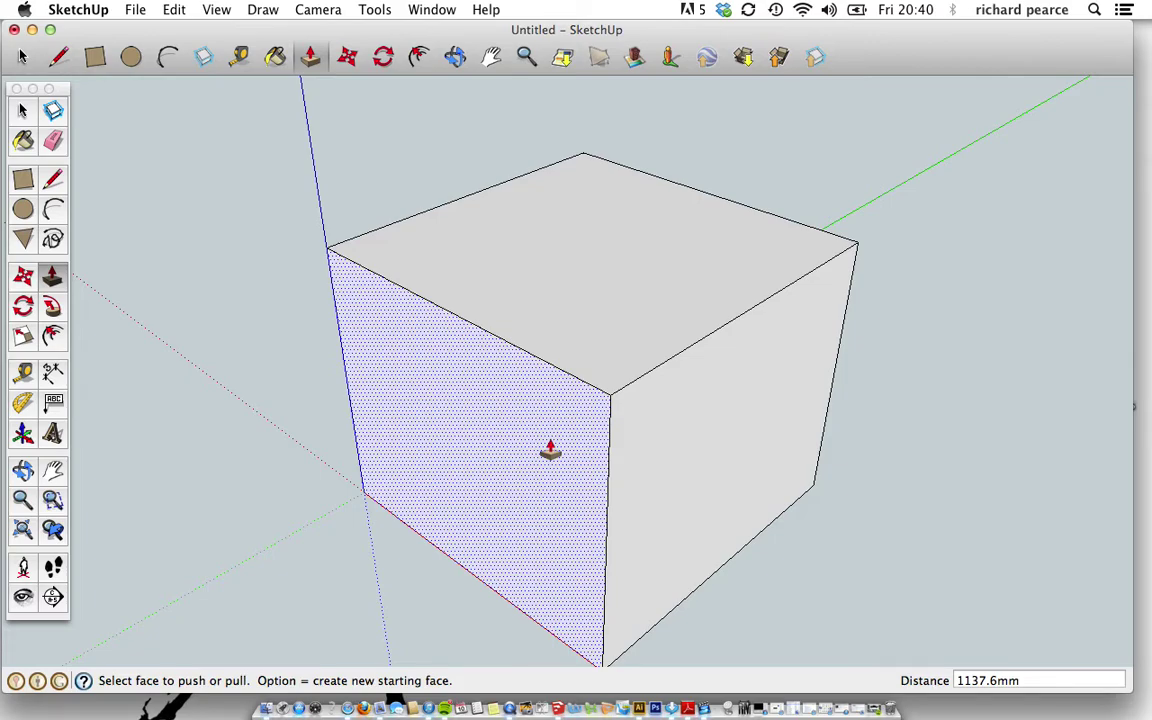
{"action": "scroll", "coordinate": [550, 450], "scroll_direction": "down", "scroll_amount": 5}
{"action": "scroll", "coordinate": [550, 450], "scroll_direction": "up", "scroll_amount": 5}
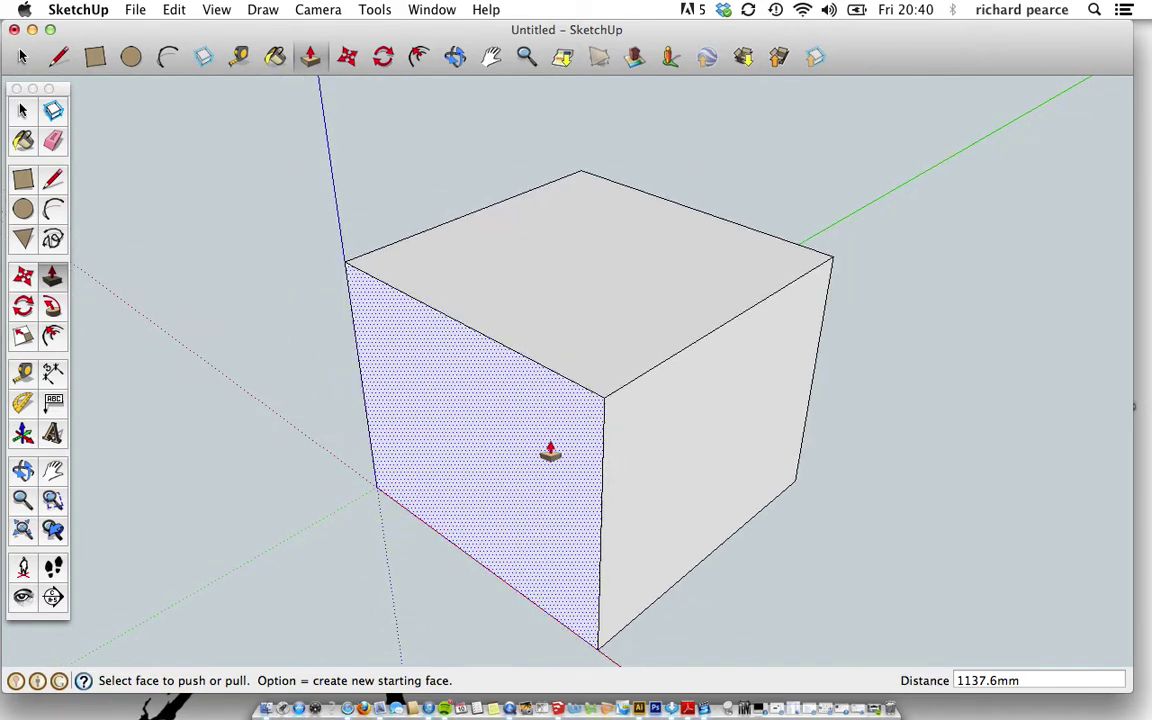
{"action": "scroll", "coordinate": [550, 452], "scroll_direction": "down", "scroll_amount": 5}
{"action": "scroll", "coordinate": [550, 452], "scroll_direction": "up", "scroll_amount": 6}
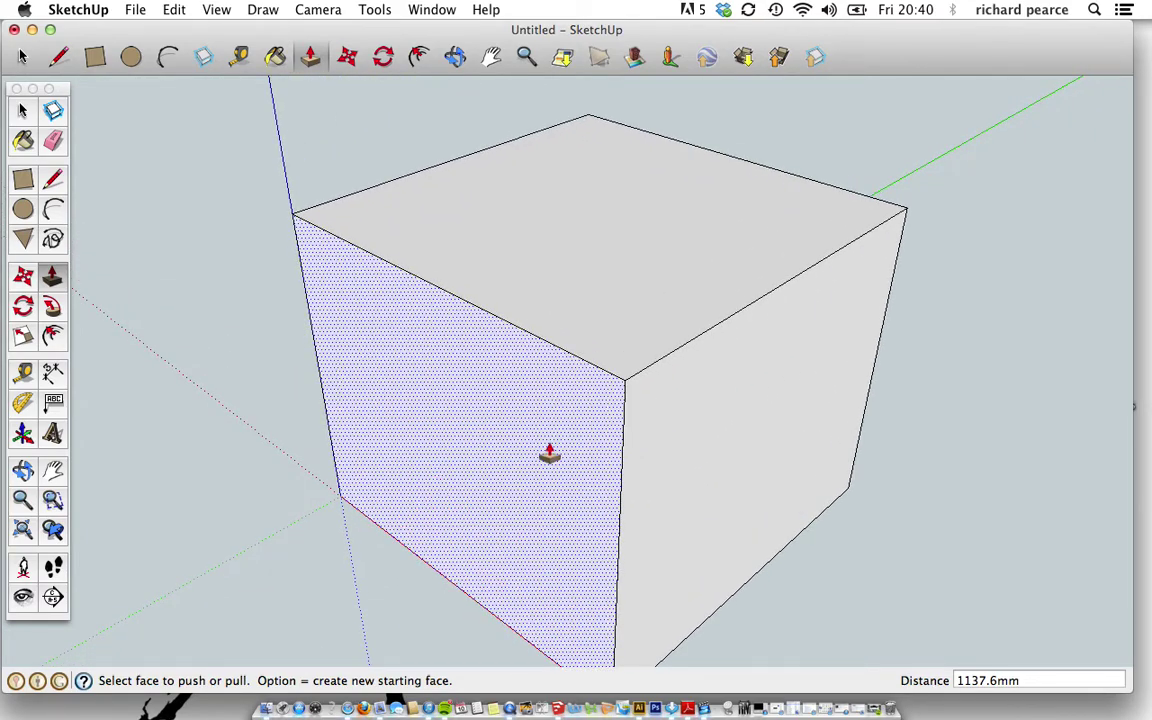
{"action": "scroll", "coordinate": [549, 455], "scroll_direction": "down", "scroll_amount": 5}
{"action": "scroll", "coordinate": [549, 455], "scroll_direction": "up", "scroll_amount": 5}
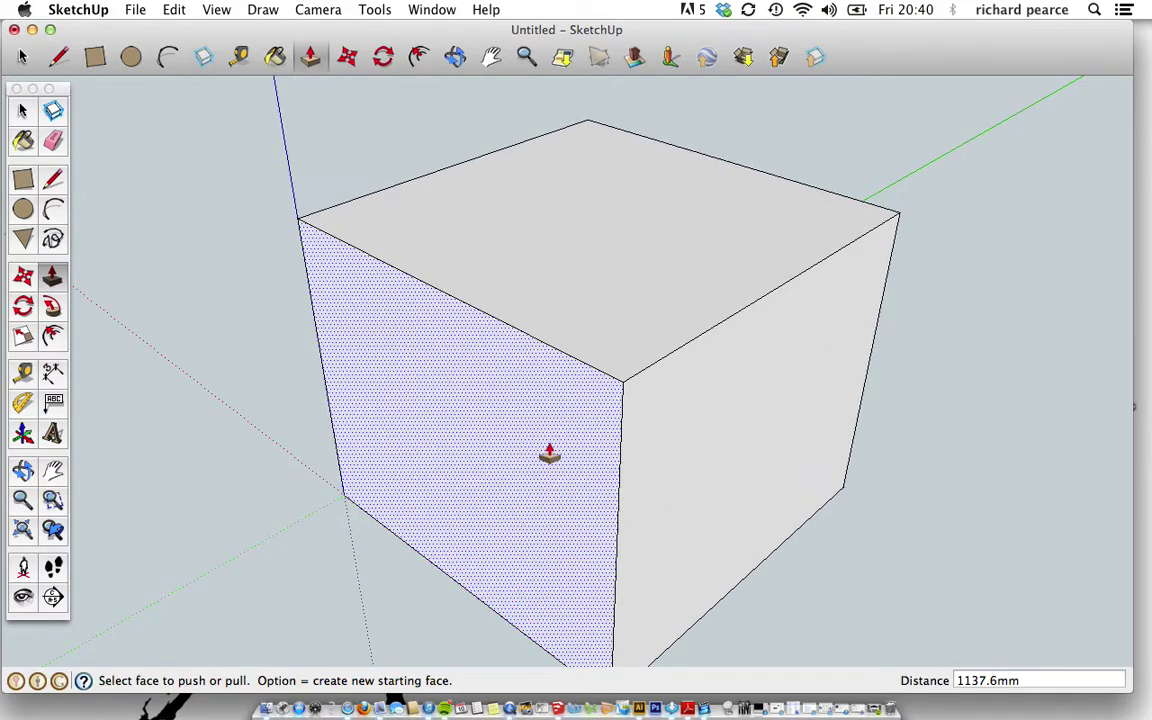
{"action": "scroll", "coordinate": [549, 455], "scroll_direction": "down", "scroll_amount": 5}
{"action": "scroll", "coordinate": [590, 432], "scroll_direction": "up", "scroll_amount": 5}
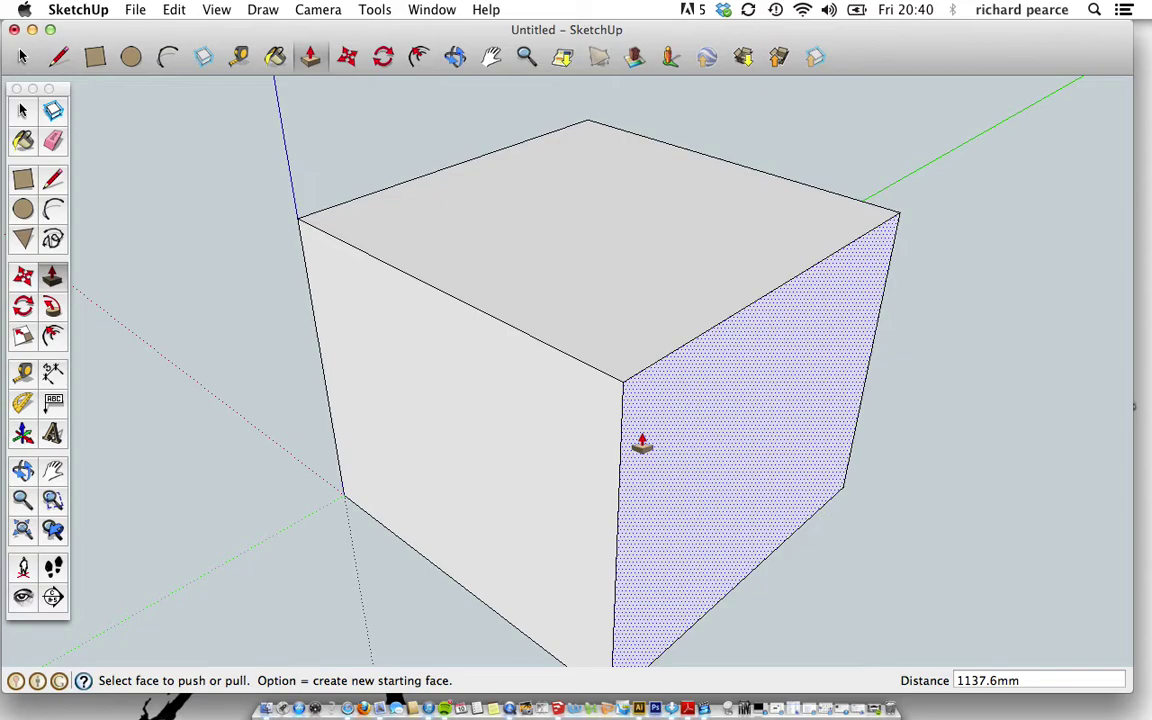
{"action": "key", "text": "o"}
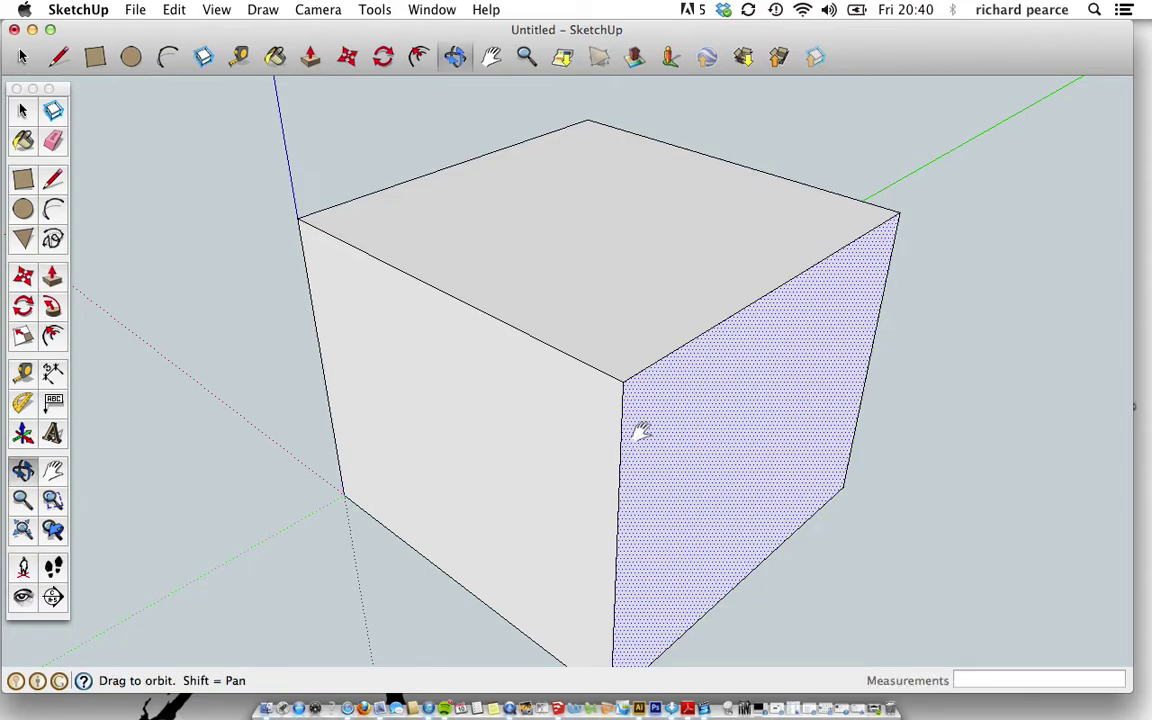
{"action": "left_click_drag", "start_coordinate": [640, 430], "coordinate": [600, 393]}
{"action": "key", "text": "p"}
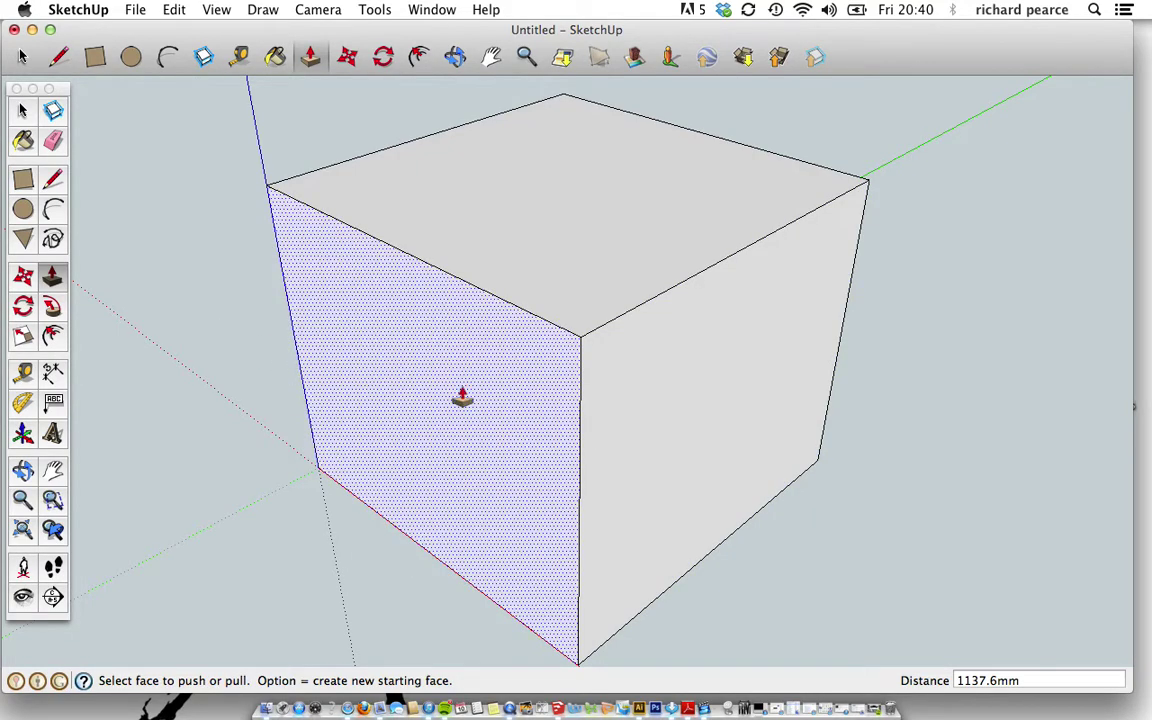
Draw a 24-sided circle near the middle of the box's front face on the red axis
{"action": "scroll", "coordinate": [495, 403], "scroll_direction": "down", "scroll_amount": 2}
{"action": "scroll", "coordinate": [495, 403], "scroll_direction": "down", "scroll_amount": 2}
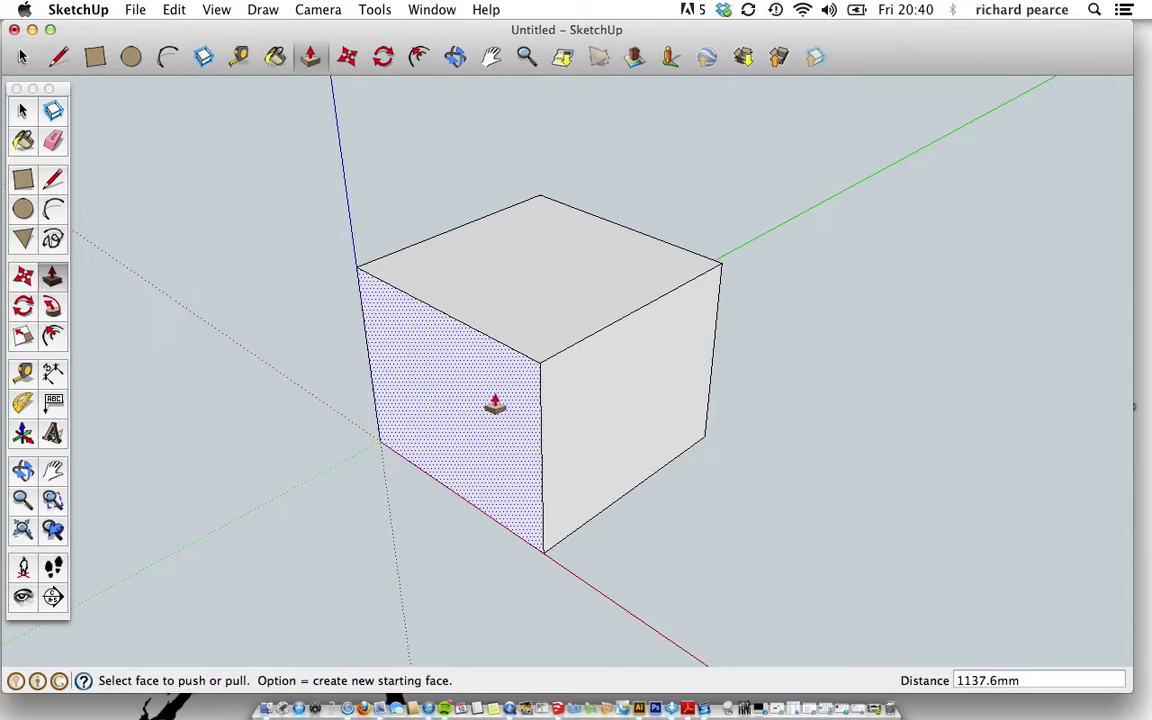
{"action": "left_click", "coordinate": [24, 210]}
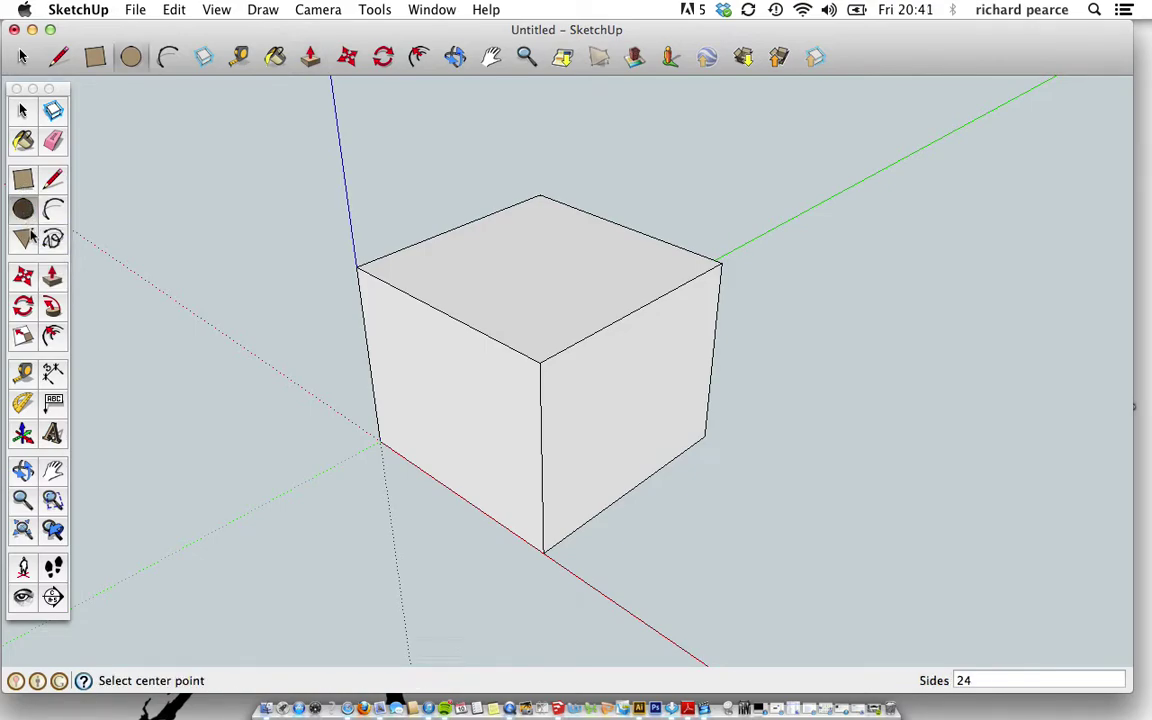
{"action": "left_click", "coordinate": [447, 406]}
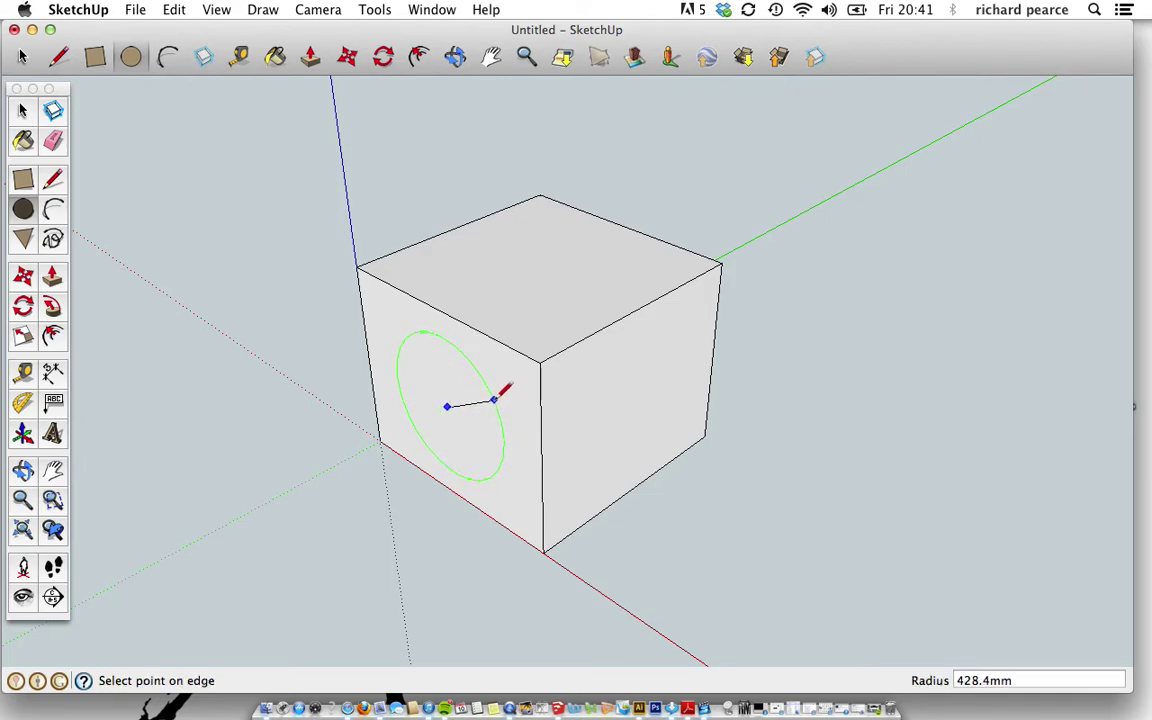
{"action": "left_click", "coordinate": [487, 394]}
Push the circular face about 6641 mm through the box so it extends out of the back
{"action": "key", "text": "o"}
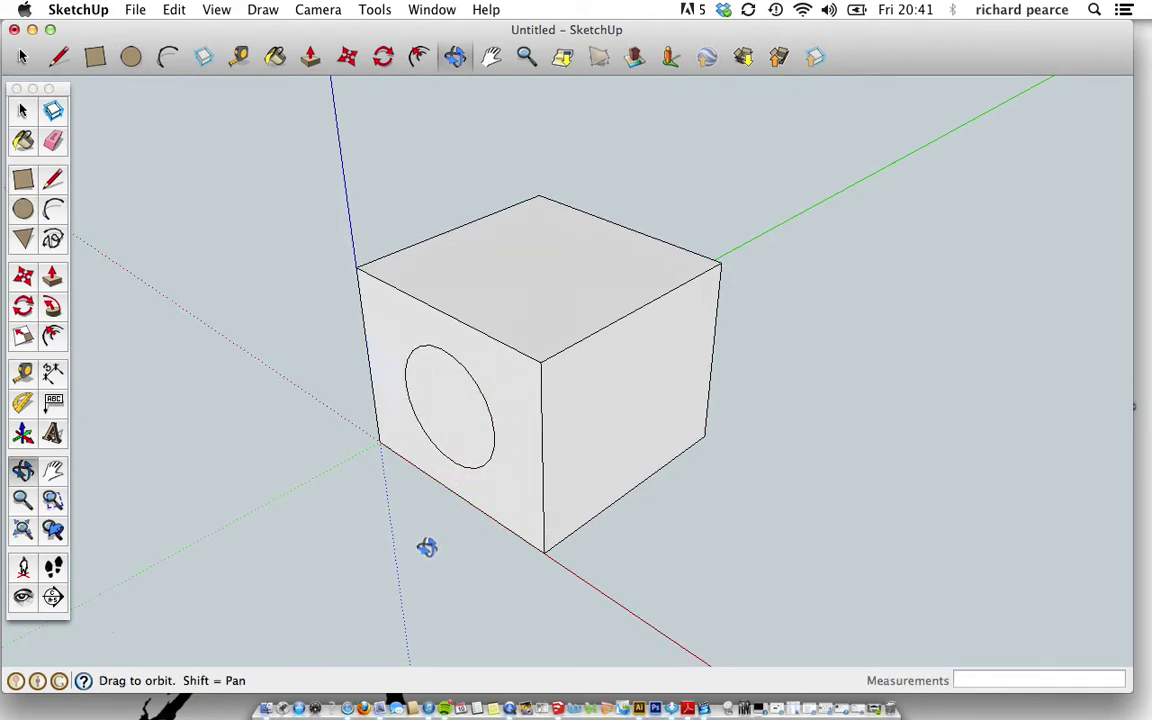
{"action": "left_click_drag", "start_coordinate": [427, 546], "coordinate": [674, 404]}
{"action": "key", "text": "c"}
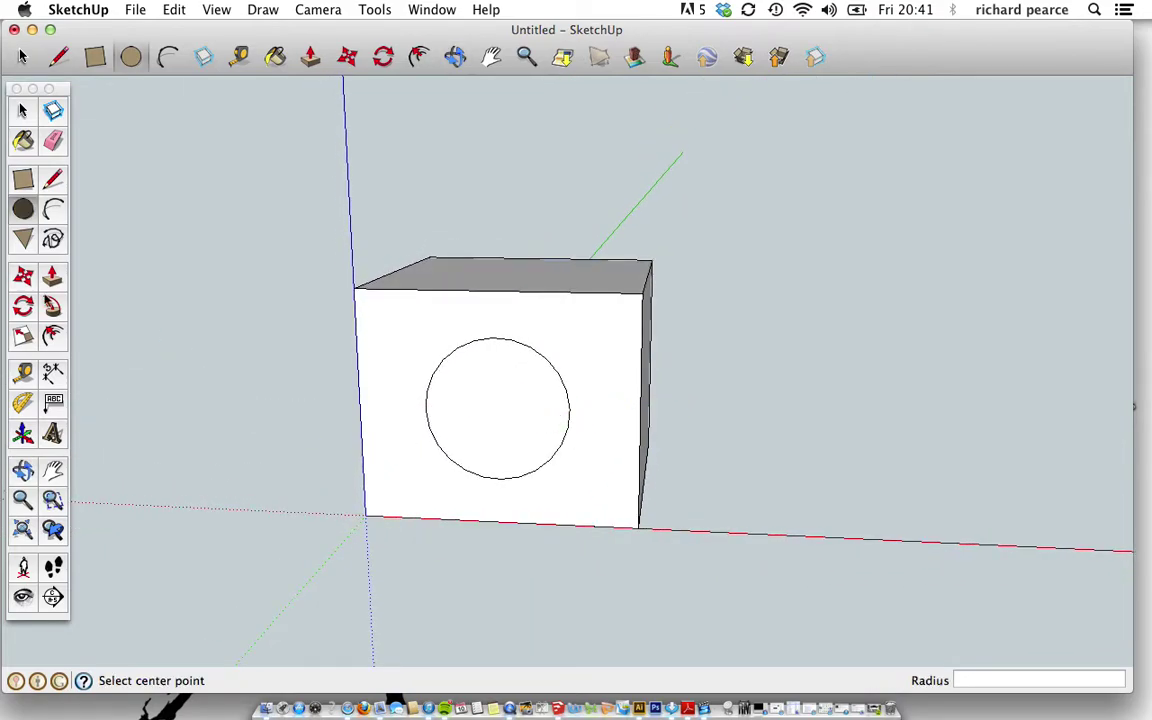
{"action": "left_click", "coordinate": [52, 276]}
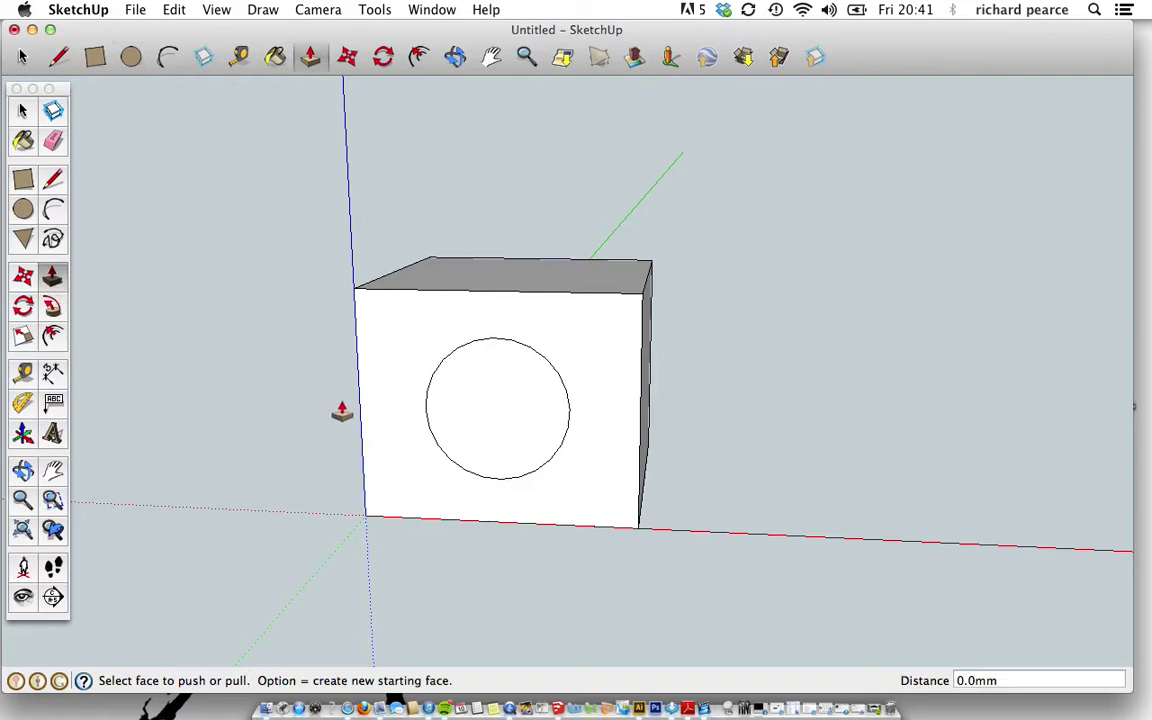
{"action": "left_click_drag", "start_coordinate": [511, 447], "coordinate": [594, 267]}
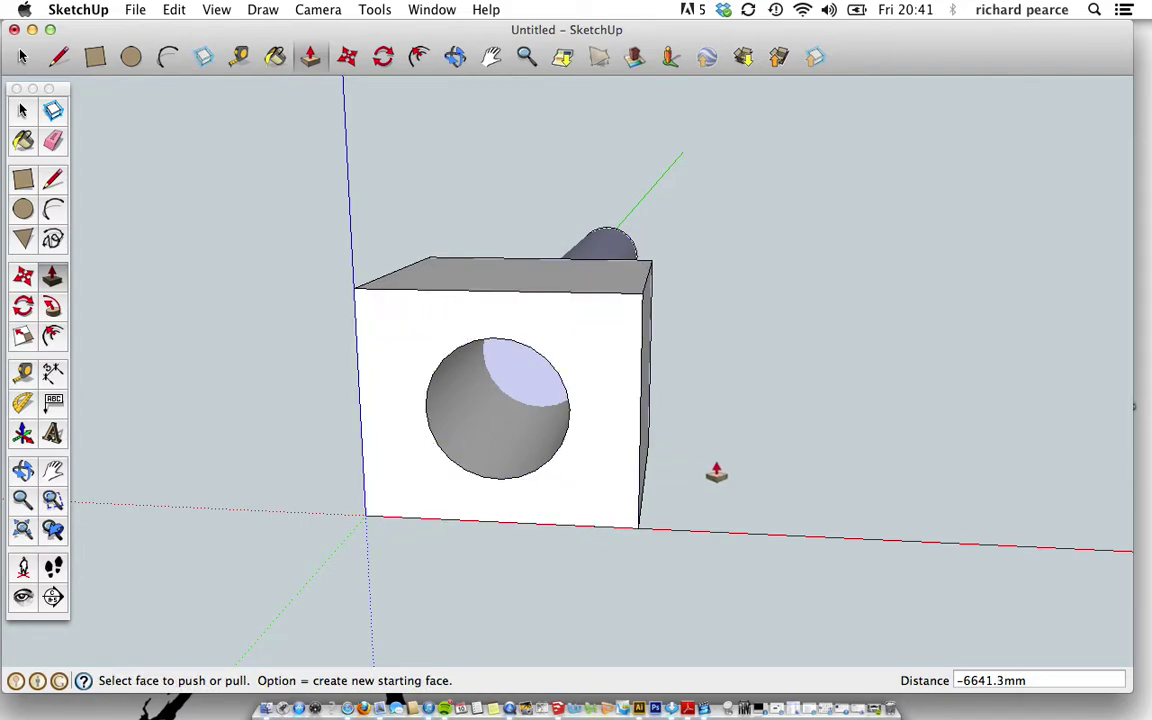
Push the protruding cylinder's end face back about 5287 mm to the box's rear face to leave a through hole
{"action": "middle_click_drag", "start_coordinate": [861, 455], "coordinate": [517, 465]}
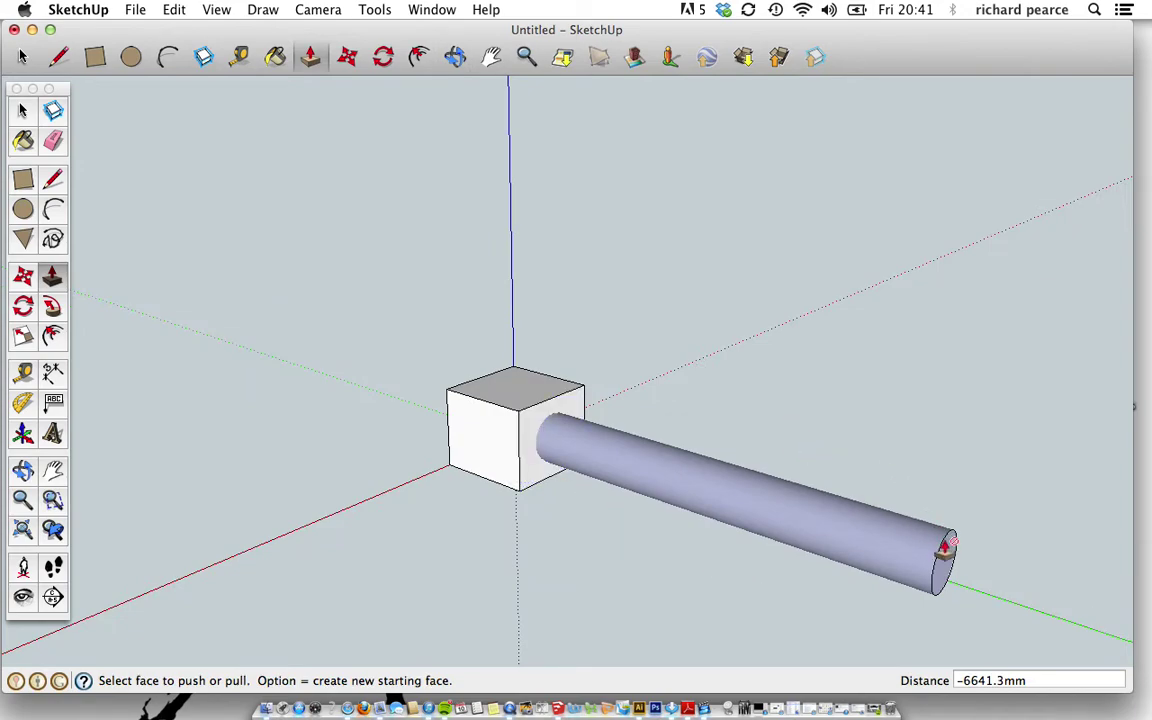
{"action": "left_click_drag", "start_coordinate": [947, 573], "coordinate": [542, 470]}
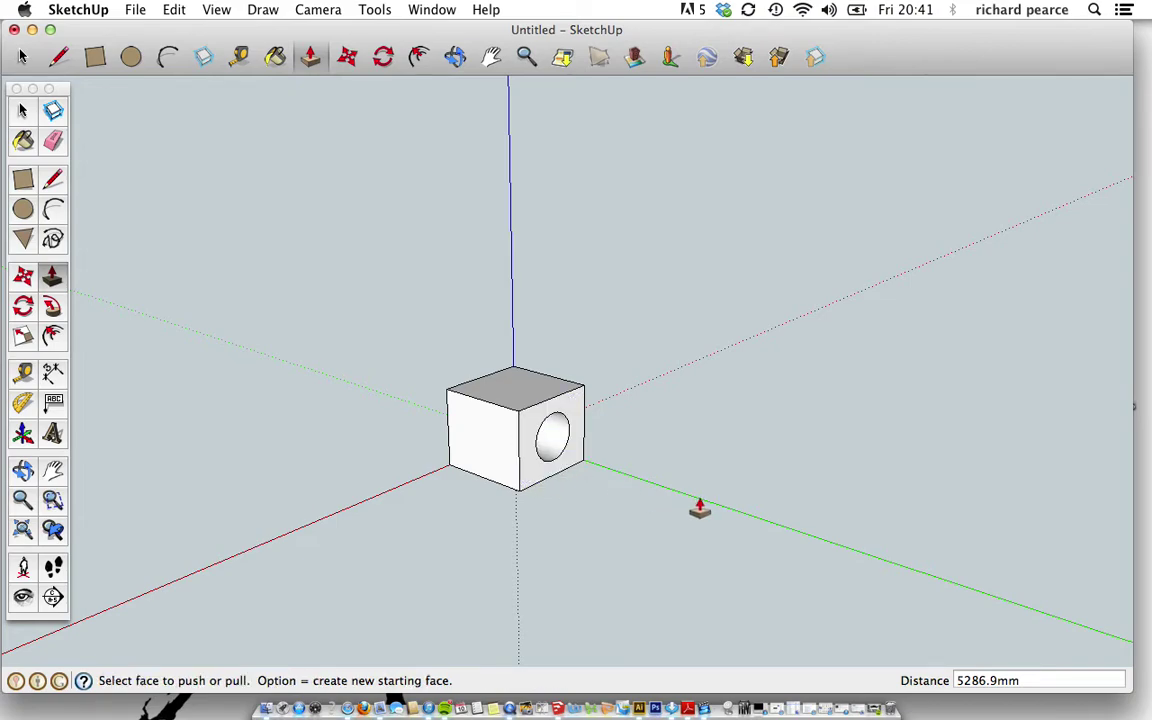
{"action": "middle_click_drag", "start_coordinate": [690, 505], "coordinate": [437, 442]}
{"action": "scroll", "coordinate": [522, 458], "scroll_direction": "up", "scroll_amount": 6}
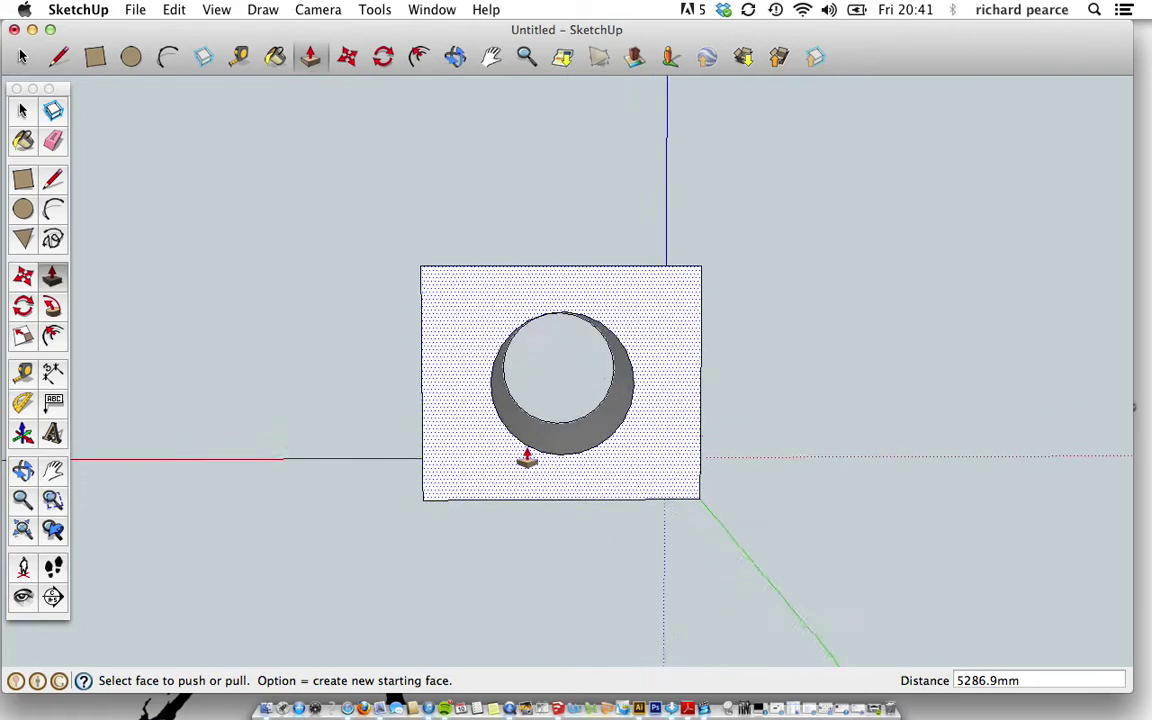
Examine the through hole up close, fit the whole box in view and inspect it from the side and above
{"action": "middle_click_drag", "start_coordinate": [540, 442], "coordinate": [575, 460]}
{"action": "scroll", "coordinate": [572, 458], "scroll_direction": "up", "scroll_amount": 3}
{"action": "scroll", "coordinate": [572, 458], "scroll_direction": "up", "scroll_amount": 2}
{"action": "scroll", "coordinate": [563, 363], "scroll_direction": "up", "scroll_amount": 3}
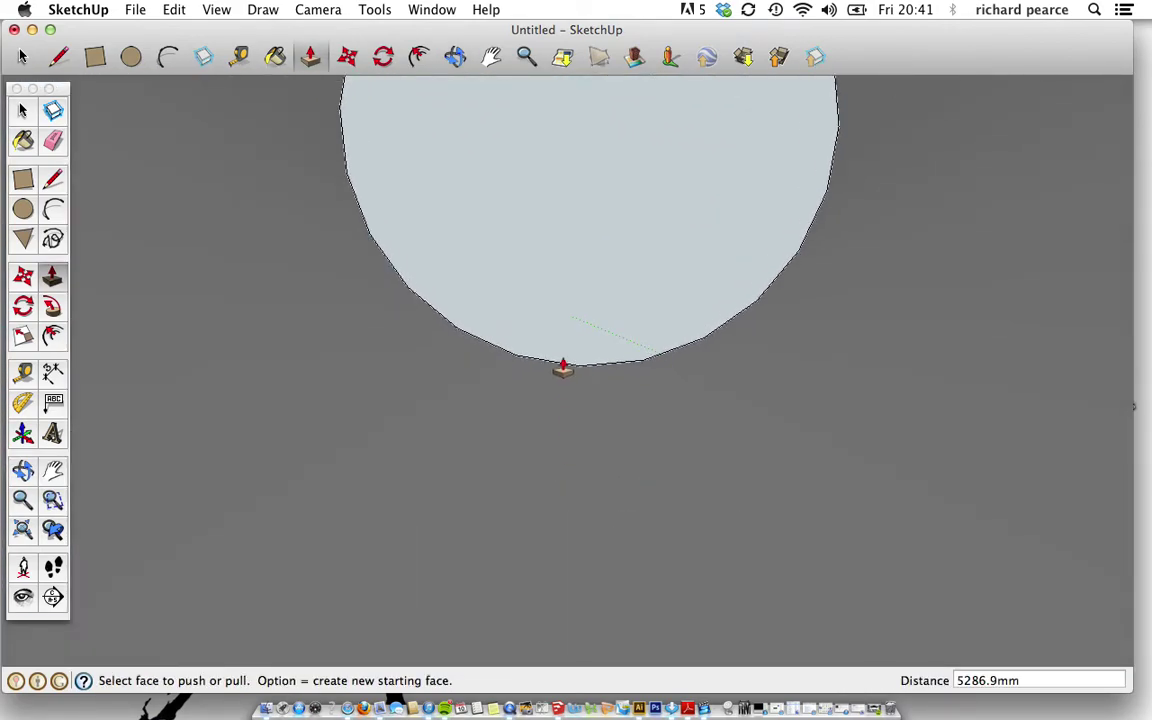
{"action": "scroll", "coordinate": [550, 206], "scroll_direction": "up", "scroll_amount": 4}
{"action": "scroll", "coordinate": [600, 210], "scroll_direction": "up", "scroll_amount": 2}
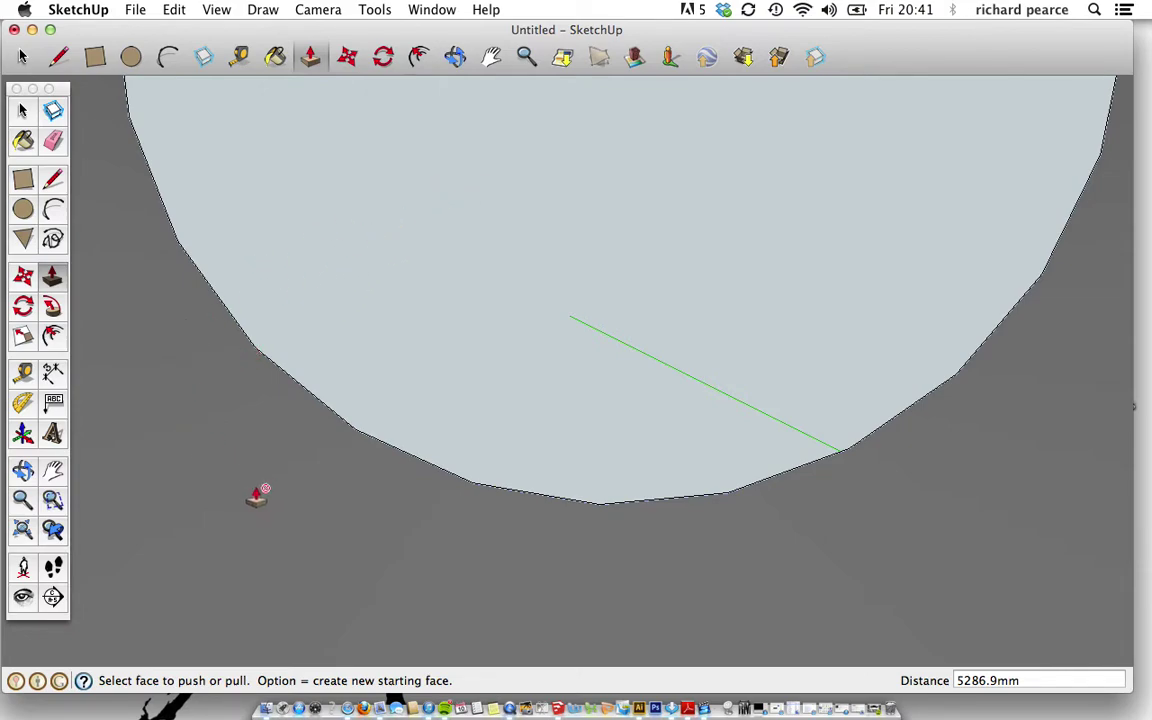
{"action": "left_click", "coordinate": [24, 533]}
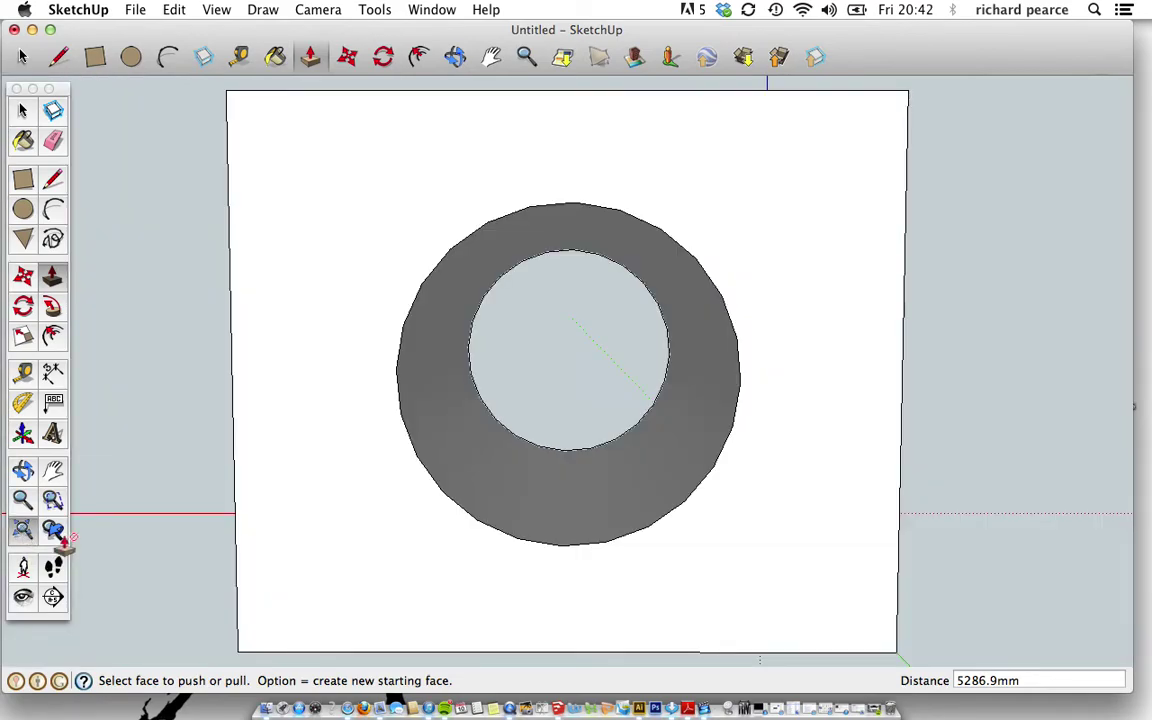
{"action": "middle_click_drag", "start_coordinate": [330, 515], "coordinate": [571, 514]}
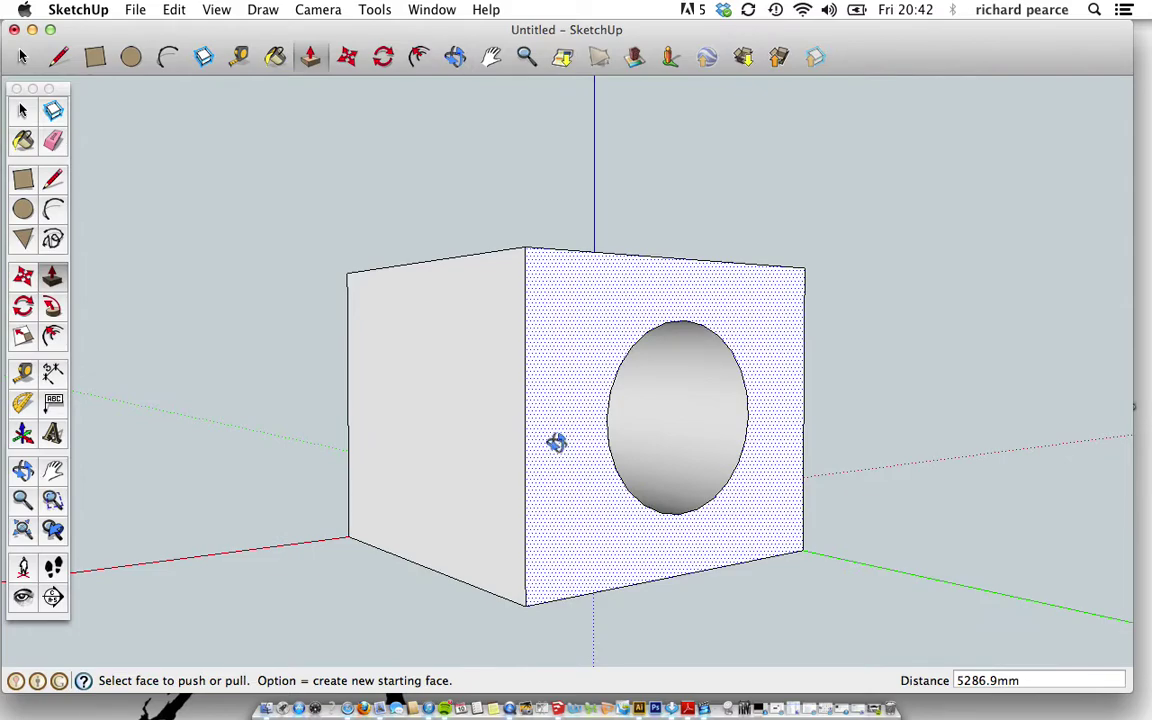
{"action": "middle_click_drag", "start_coordinate": [556, 443], "coordinate": [527, 568]}
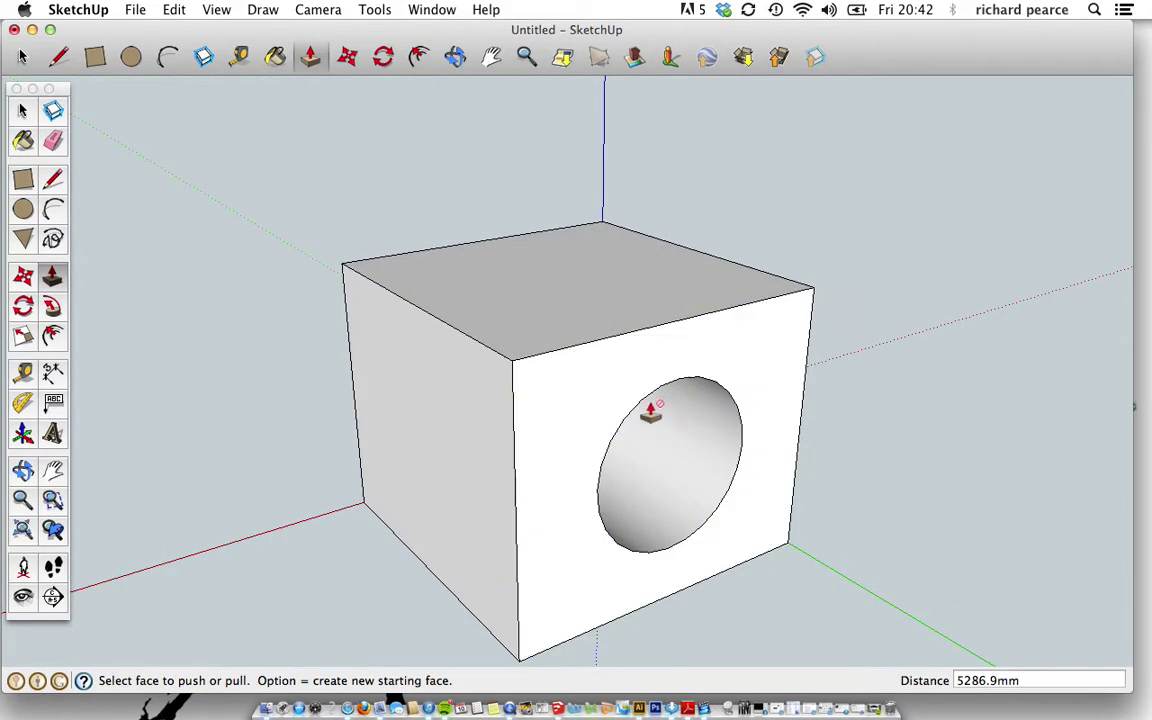
Move the view away into empty space, fit the whole model back in view and look at the box from the front corner
{"action": "middle_click_drag", "start_coordinate": [651, 412], "coordinate": [782, 393]}
{"action": "middle_click_drag", "start_coordinate": [615, 381], "coordinate": [213, 180]}
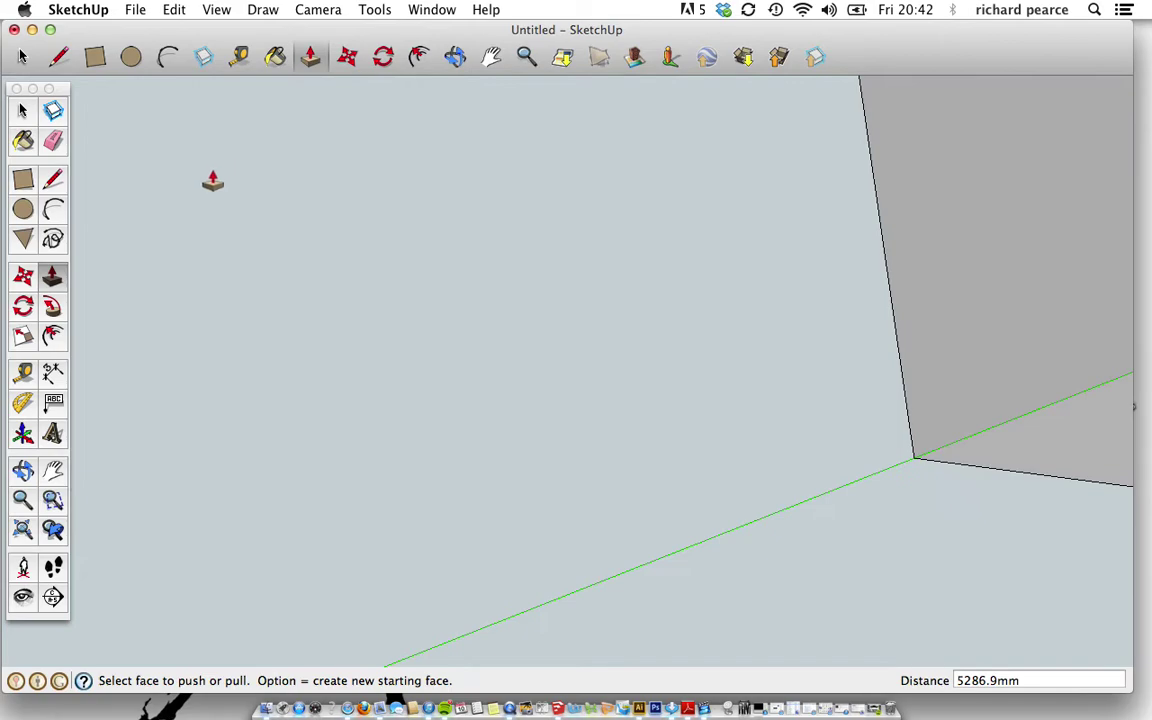
{"action": "scroll", "coordinate": [215, 240], "scroll_direction": "up", "scroll_amount": 4}
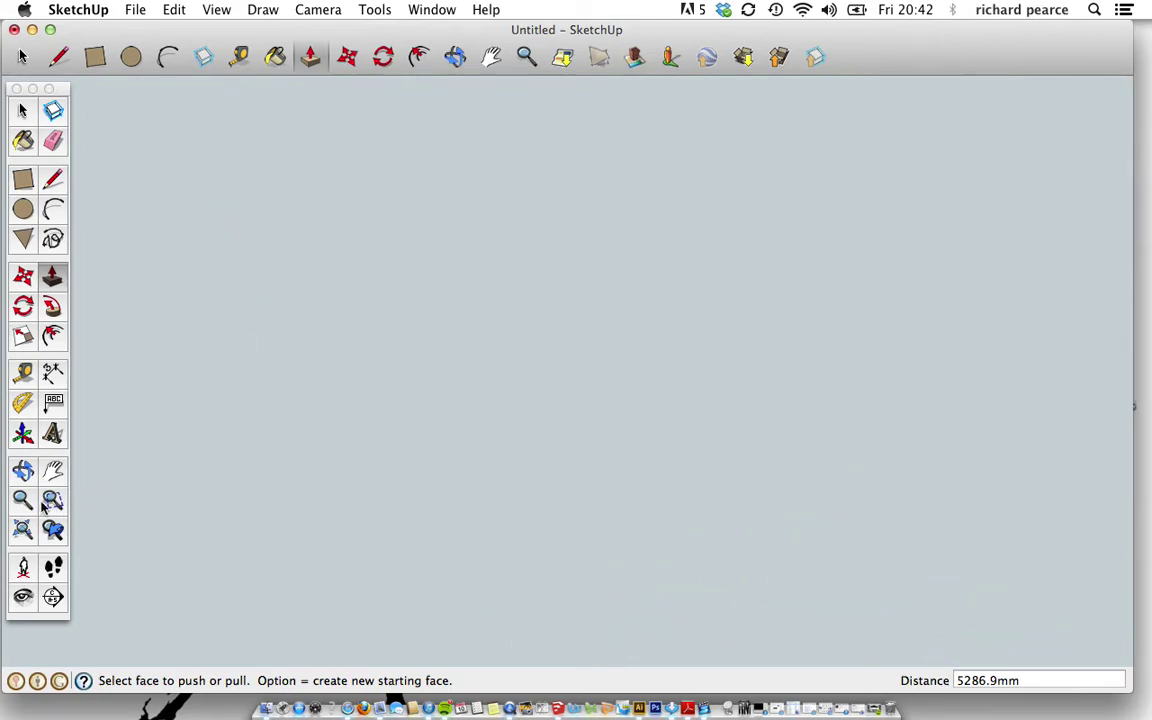
{"action": "scroll", "coordinate": [375, 560], "scroll_direction": "down", "scroll_amount": 4}
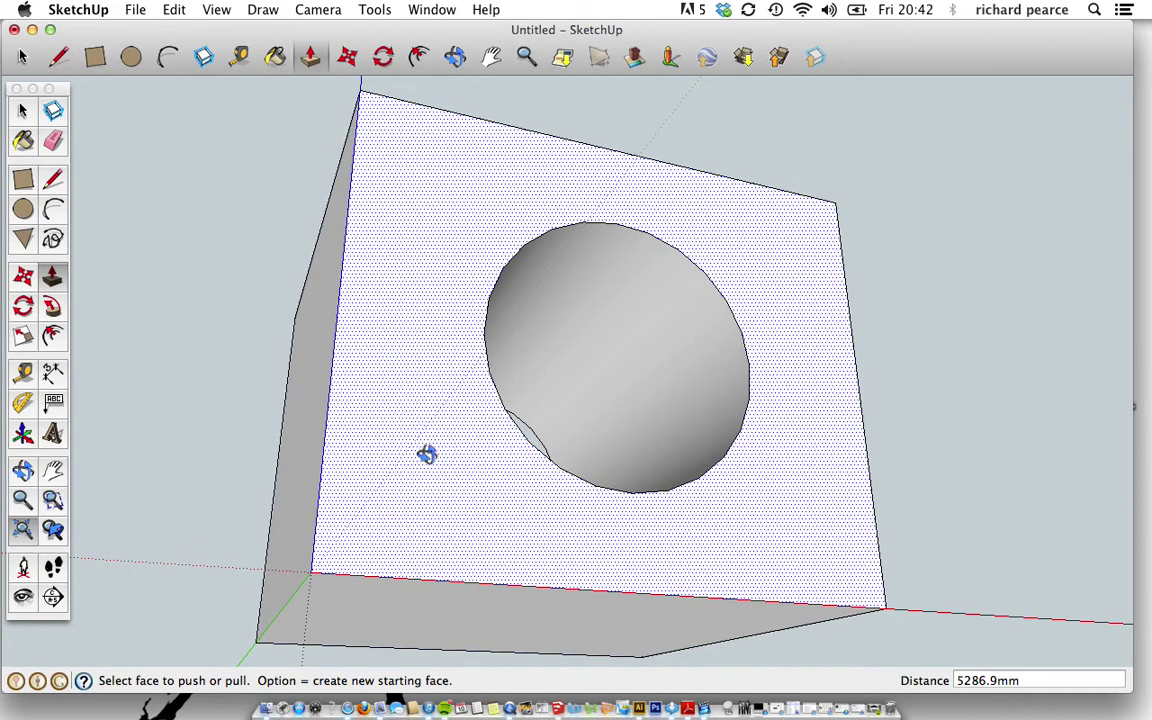
{"action": "mouse_move", "coordinate": [427, 455]}
{"action": "middle_mouse_down"}
{"action": "mouse_move", "coordinate": [359, 614]}
{"action": "mouse_move", "coordinate": [342, 450]}
{"action": "mouse_move", "coordinate": [489, 519]}
{"action": "mouse_move", "coordinate": [517, 404]}
{"action": "mouse_move", "coordinate": [532, 429]}
{"action": "mouse_move", "coordinate": [493, 451]}
{"action": "mouse_move", "coordinate": [483, 499]}
{"action": "mouse_move", "coordinate": [437, 465]}
{"action": "middle_mouse_up"}
{"action": "scroll", "coordinate": [489, 519], "scroll_direction": "down", "scroll_amount": 3}
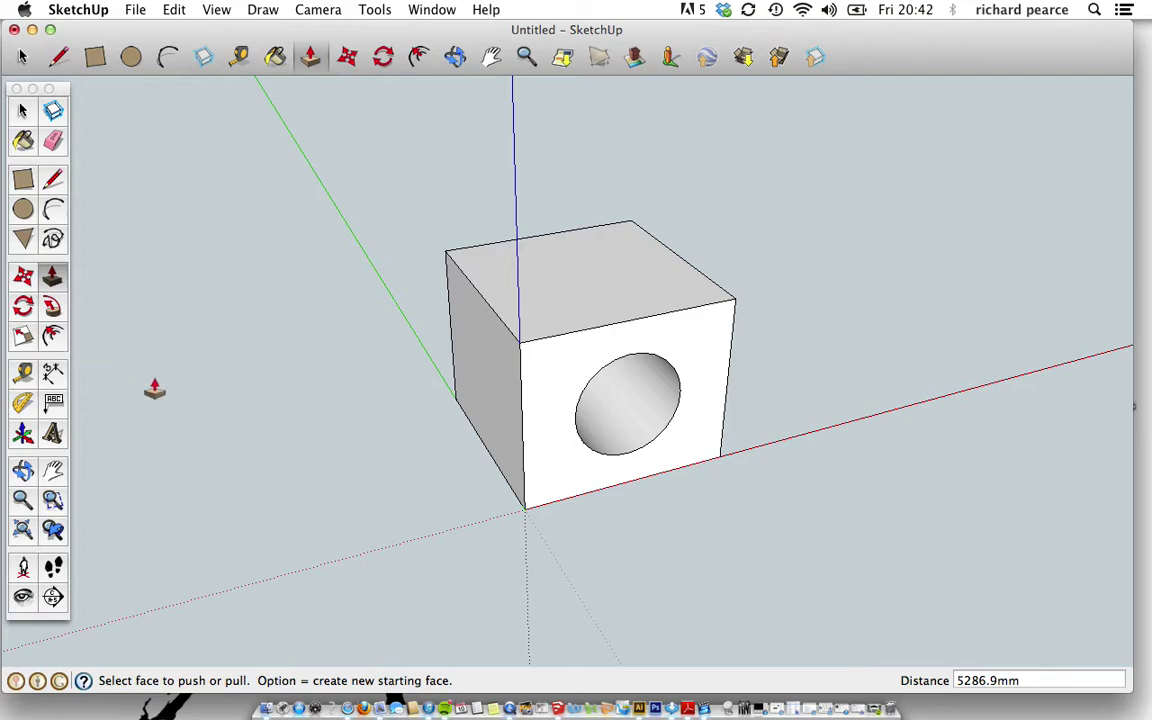
Draw a diagonal line about 884 mm long across the front face's upper corner, from the blue-axis edge to the top edge
{"action": "left_click", "coordinate": [54, 178]}
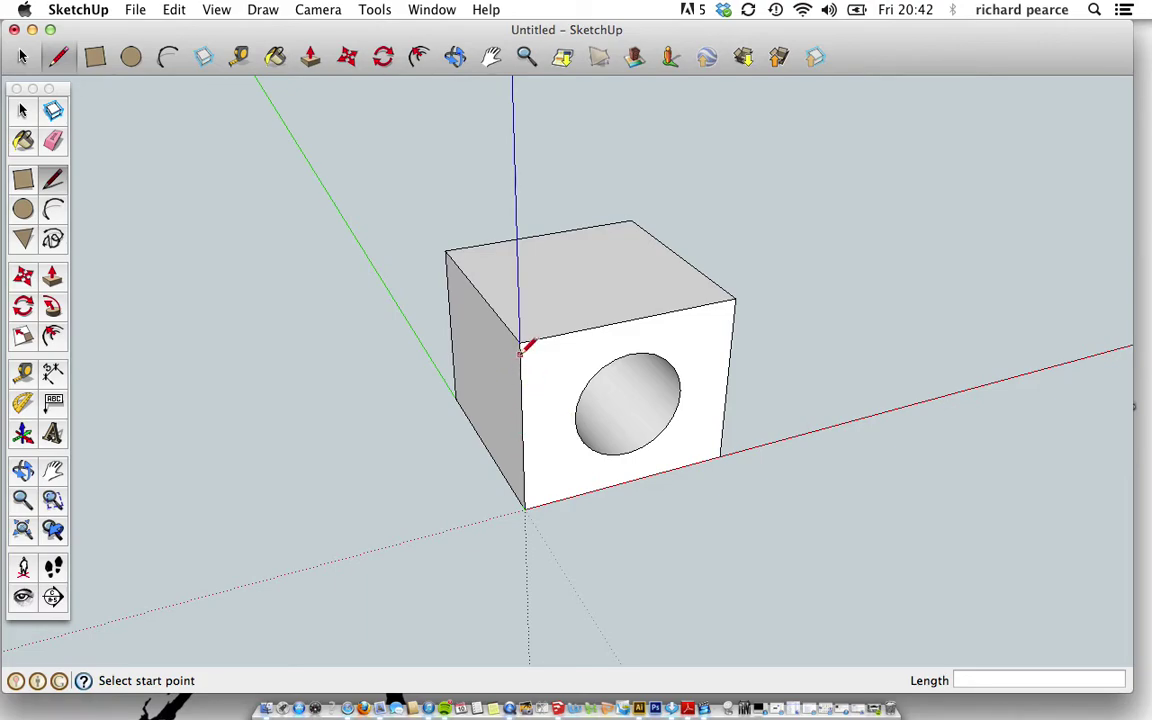
{"action": "scroll", "coordinate": [515, 405], "scroll_direction": "up", "scroll_amount": 5}
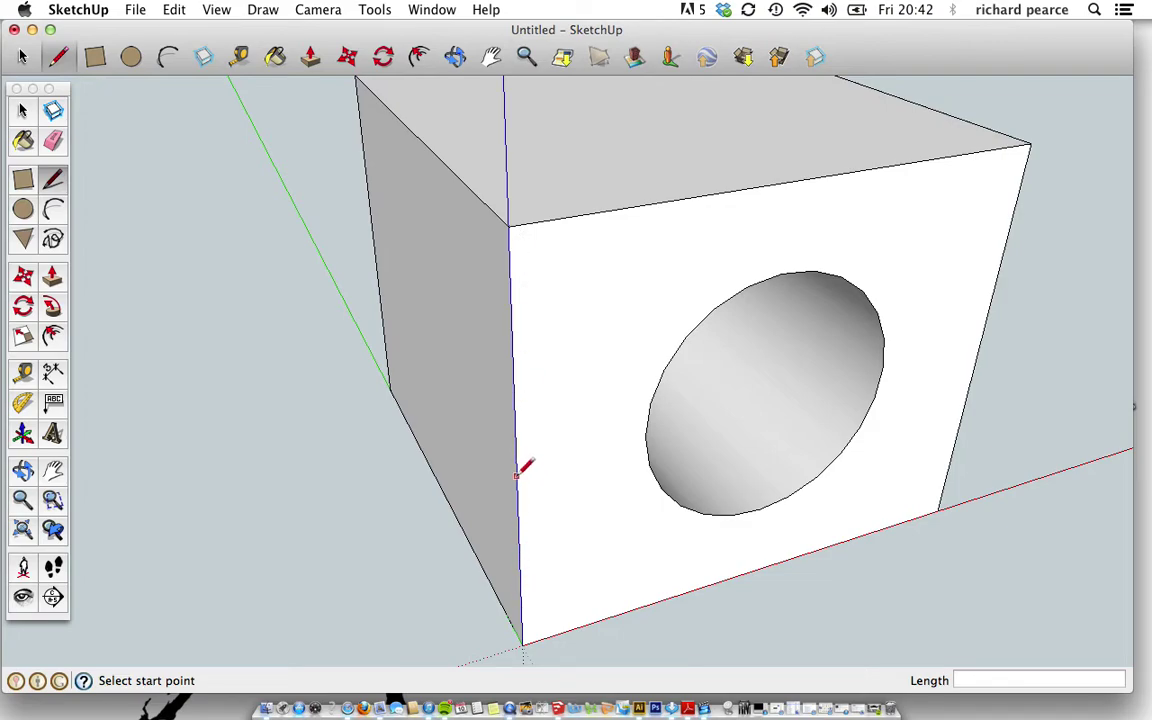
{"action": "left_click", "coordinate": [516, 463]}
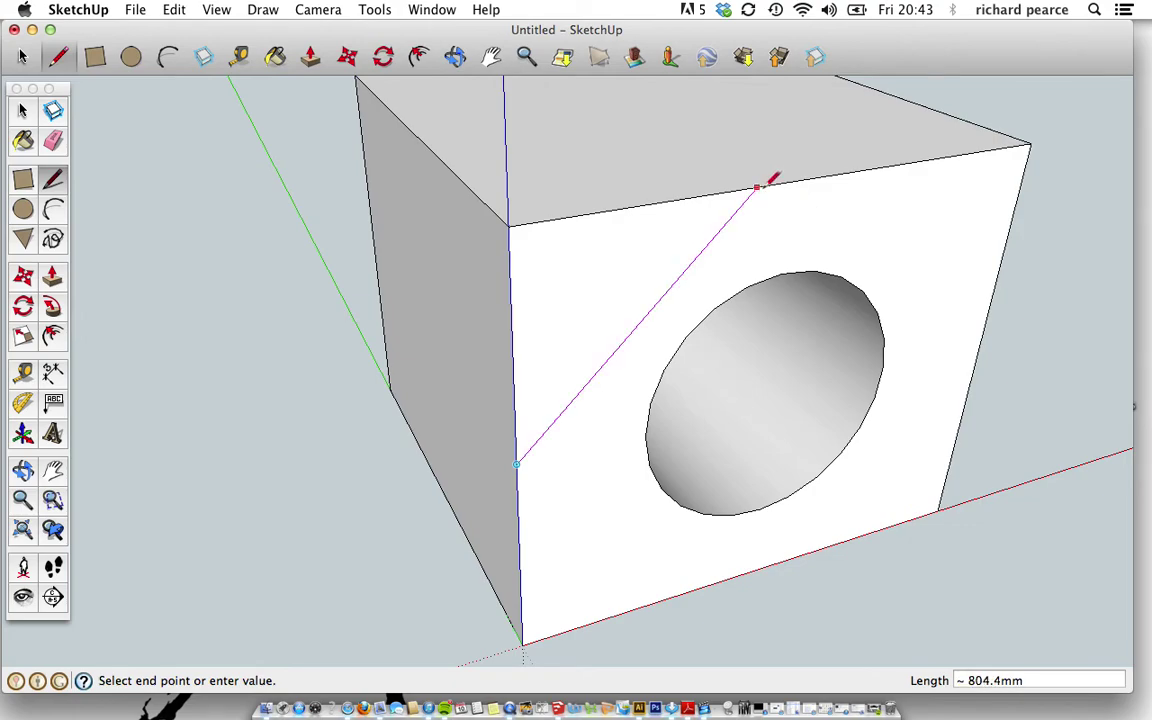
{"action": "left_click", "coordinate": [801, 177]}
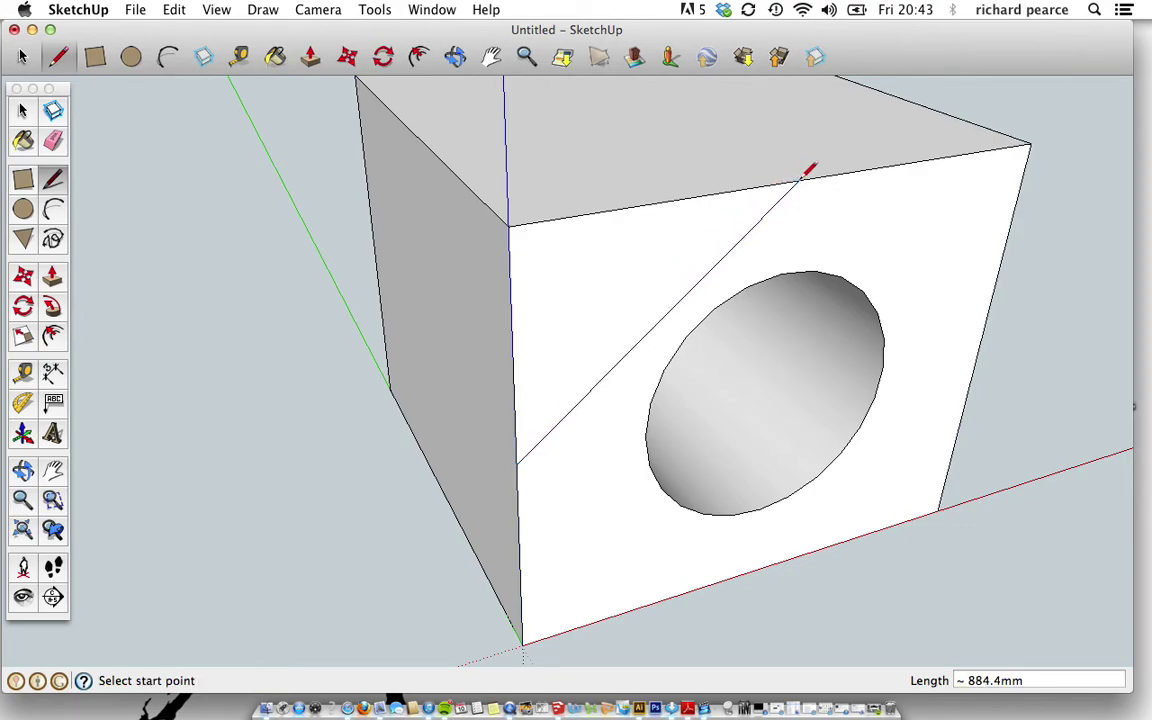
Pull the front face around the hole out about 254 mm and push the triangular corner face back about 1354 mm through the box
{"action": "scroll", "coordinate": [590, 367], "scroll_direction": "down", "scroll_amount": 3}
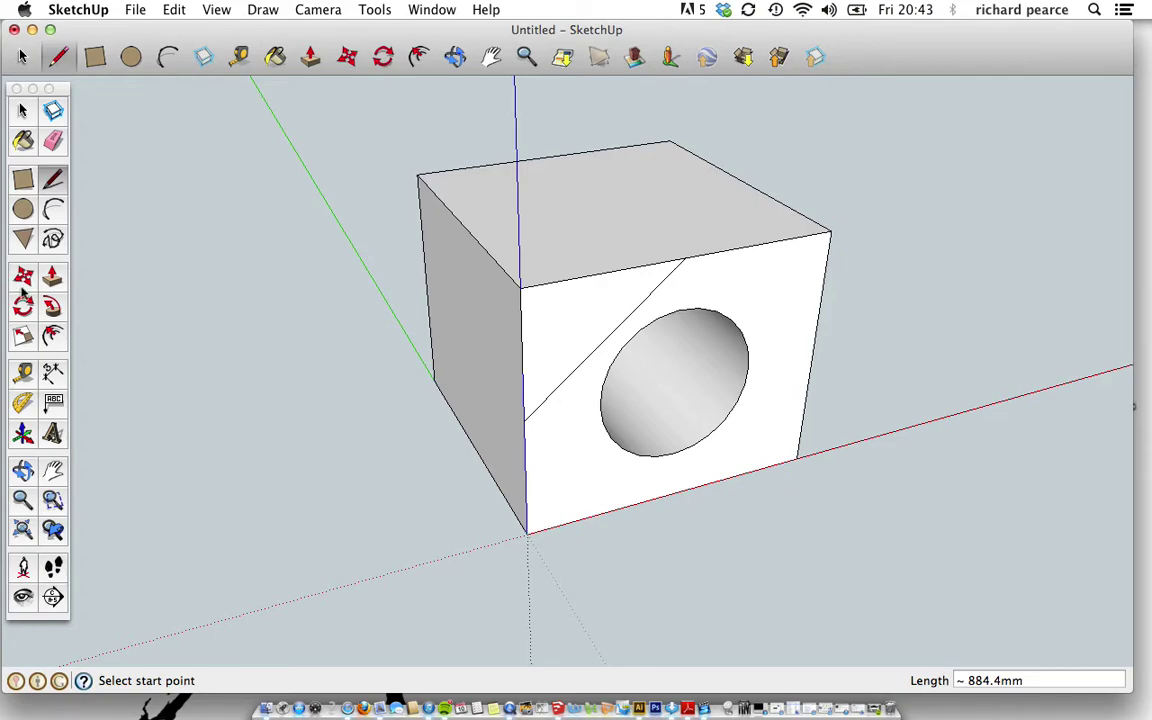
{"action": "left_click", "coordinate": [53, 279]}
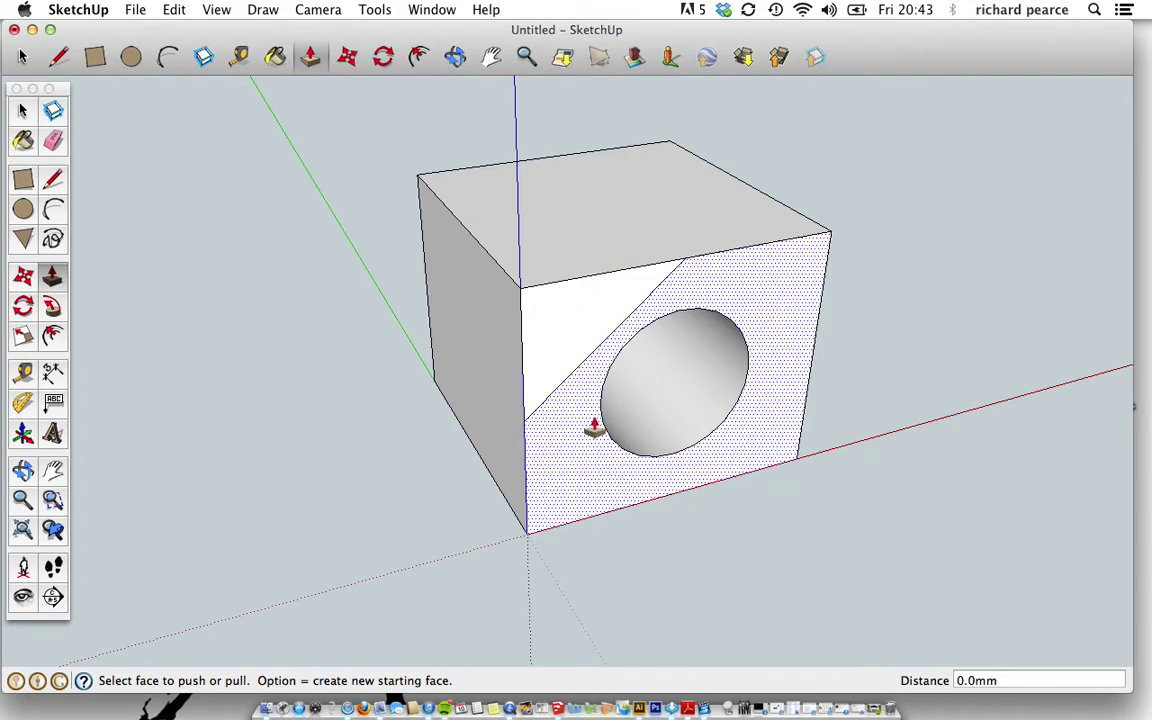
{"action": "left_click_drag", "start_coordinate": [594, 428], "coordinate": [488, 527]}
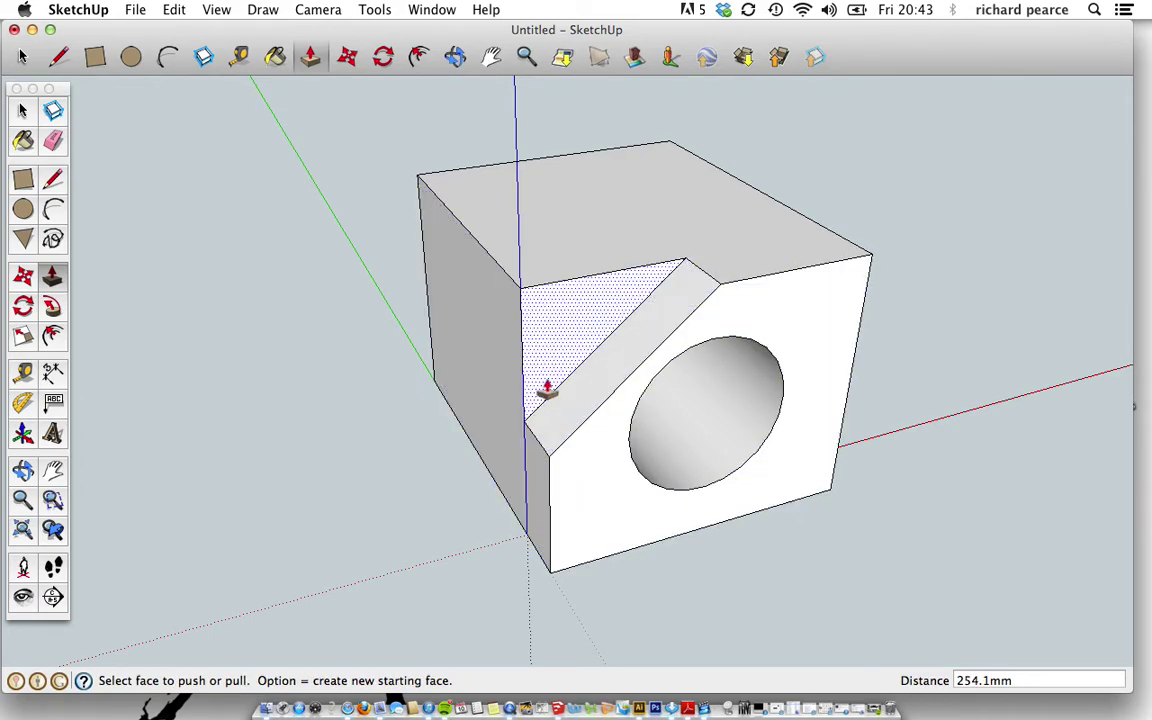
{"action": "left_click_drag", "start_coordinate": [547, 390], "coordinate": [420, 233]}
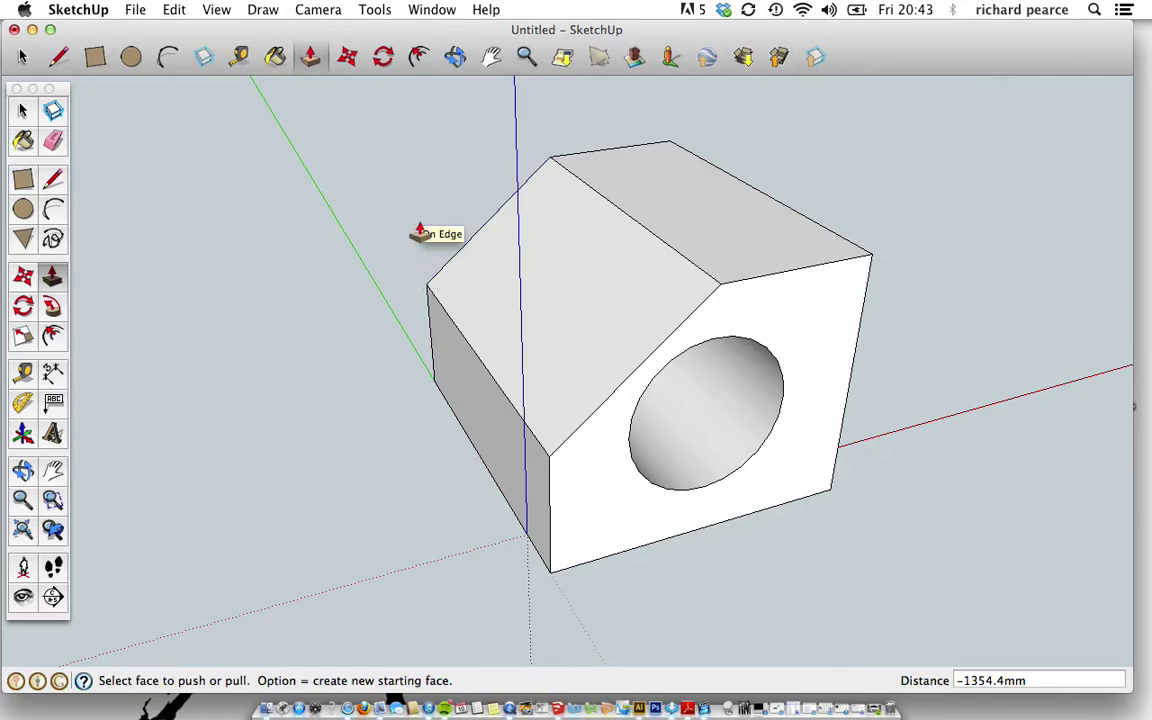
Draw two joined arcs on the top face between the ends of its long outer edge, the first bulging about 32 mm, the second tangent
{"action": "middle_click_drag", "start_coordinate": [622, 437], "coordinate": [337, 409]}
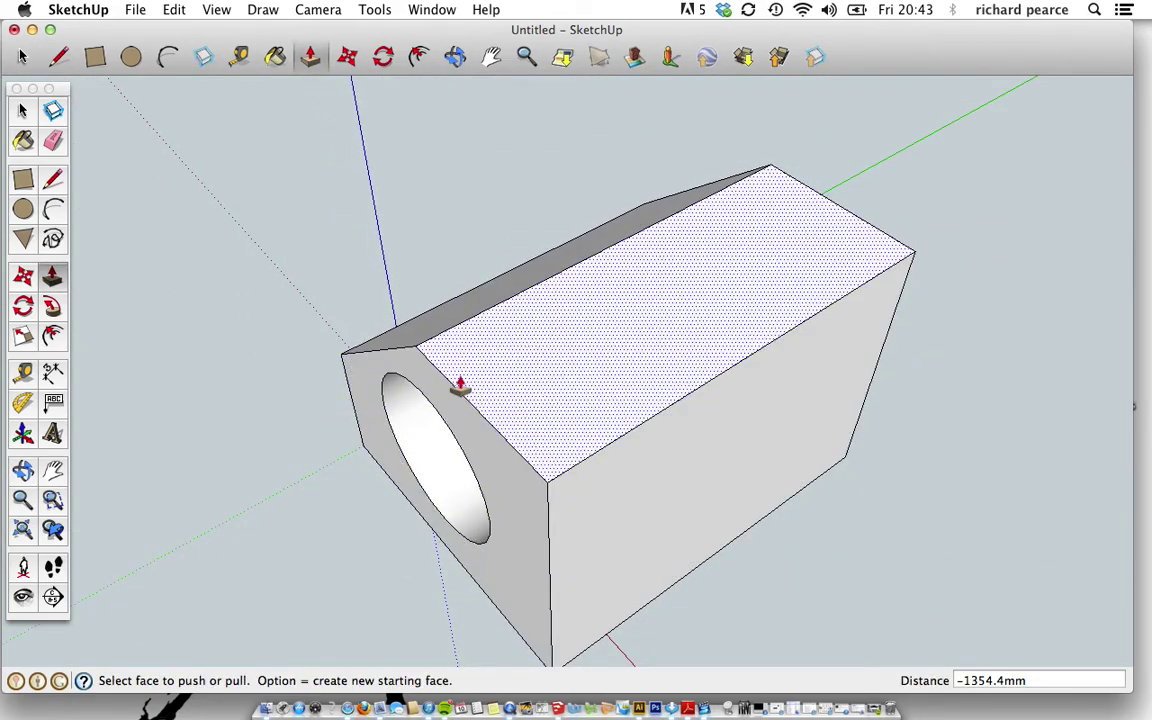
{"action": "left_click", "coordinate": [53, 209]}
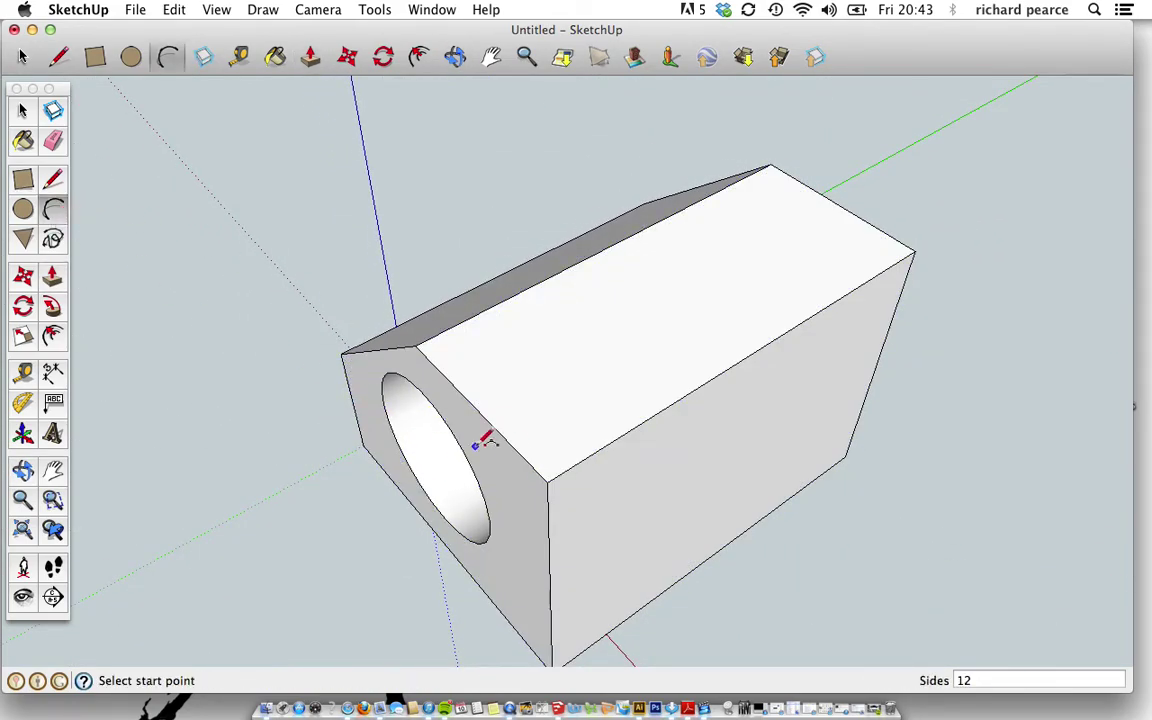
{"action": "left_click", "coordinate": [547, 483]}
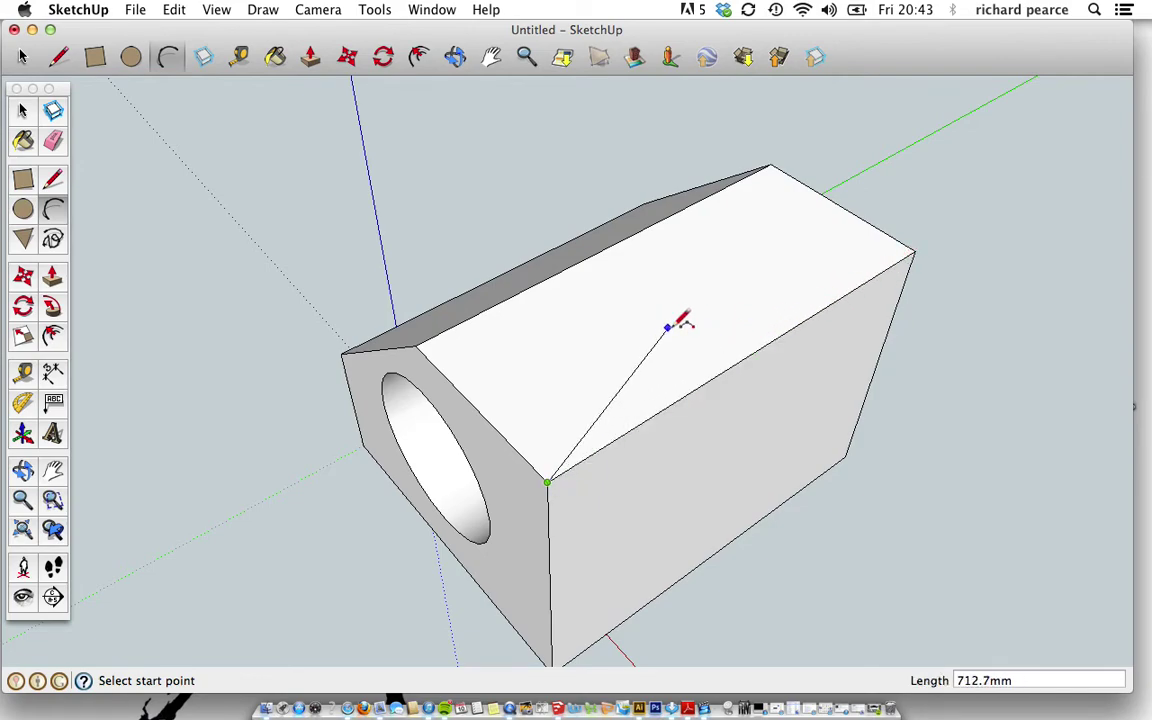
{"action": "left_click", "coordinate": [731, 331]}
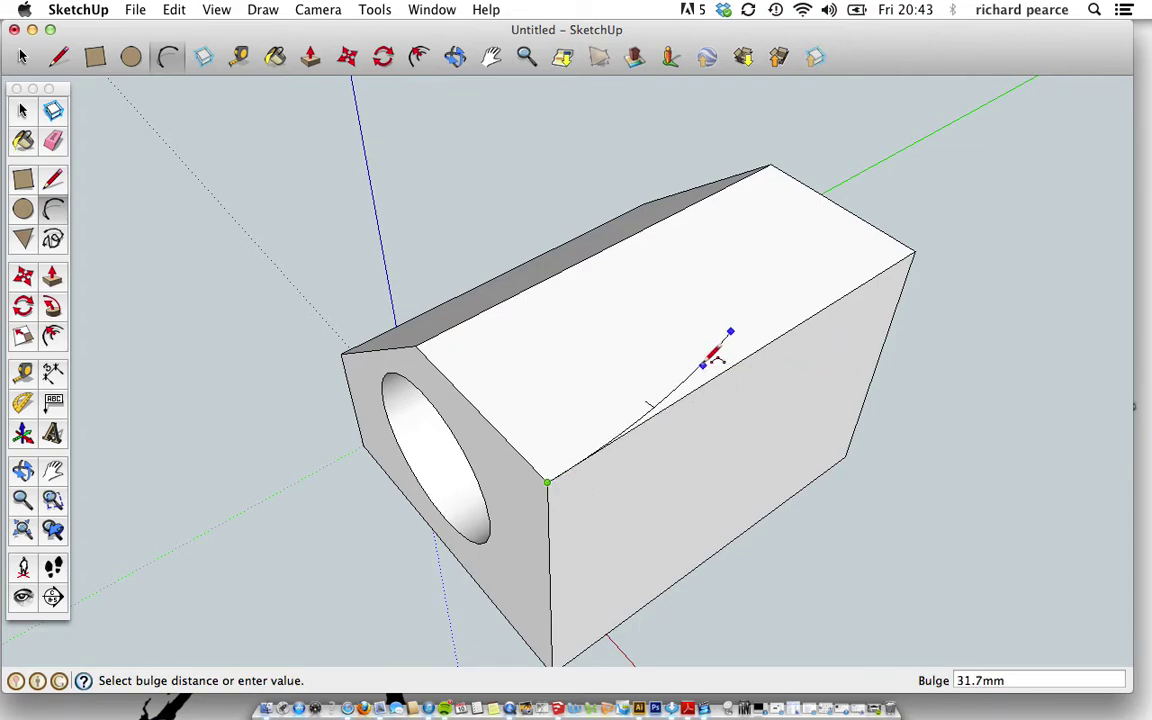
{"action": "left_click", "coordinate": [713, 356]}
{"action": "left_click", "coordinate": [731, 330]}
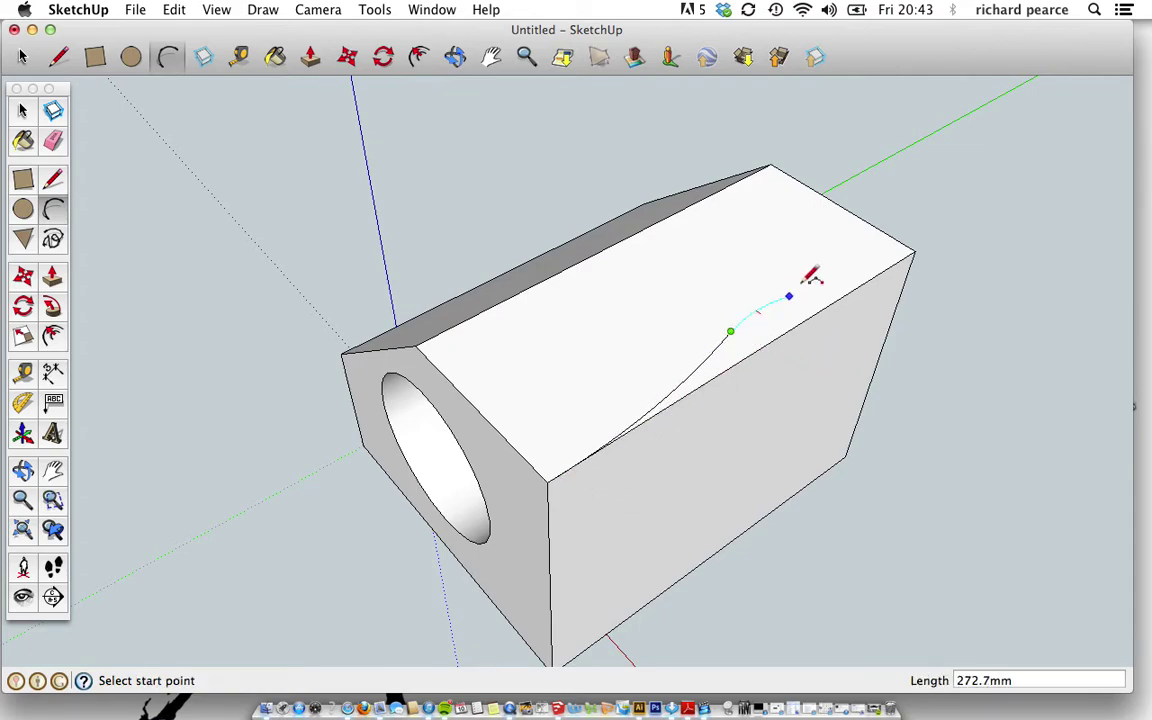
{"action": "left_click", "coordinate": [916, 248]}
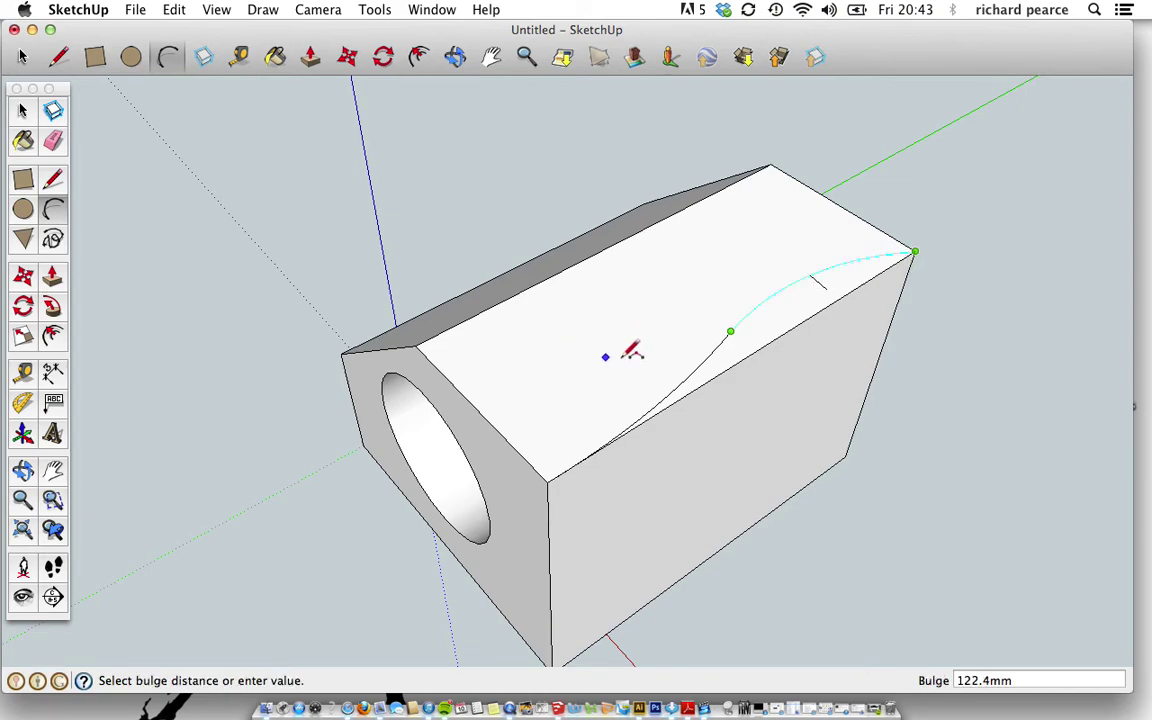
{"action": "left_click", "coordinate": [764, 287]}
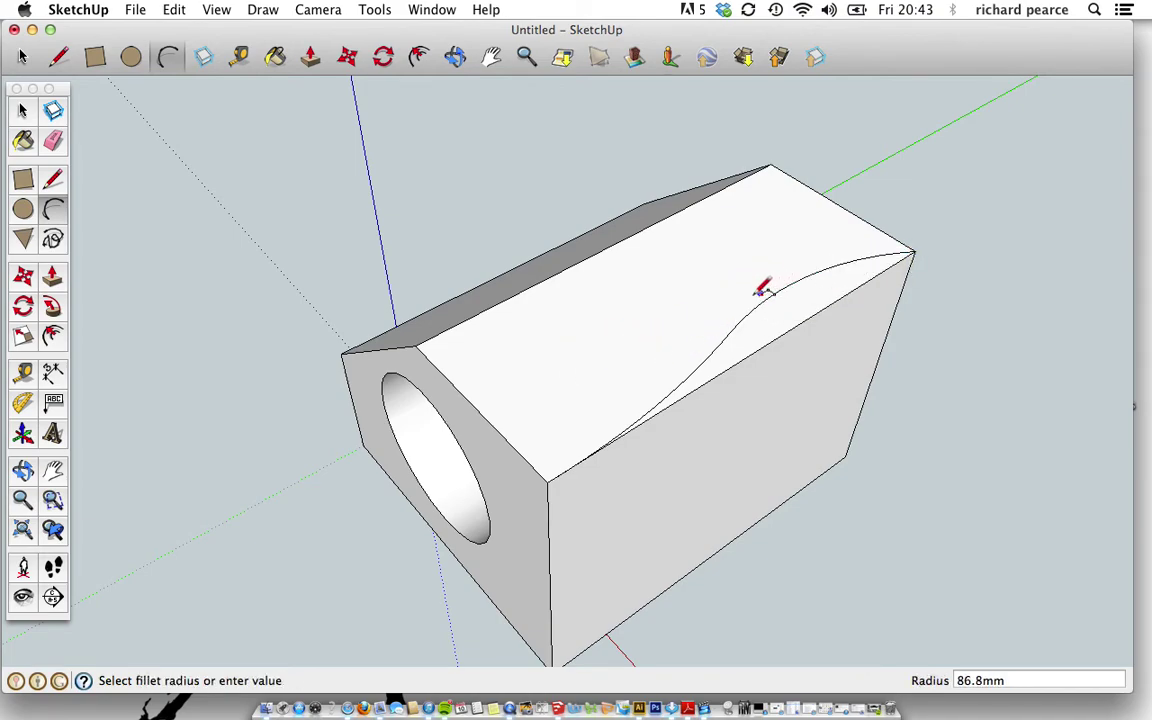
Push the top-face area between the arcs and the outer edge down about 1138 mm through the block to leave a curved side
{"action": "left_click", "coordinate": [52, 277]}
{"action": "left_click_drag", "start_coordinate": [777, 333], "coordinate": [783, 513]}
{"action": "middle_click_drag", "start_coordinate": [779, 512], "coordinate": [139, 463]}
{"action": "middle_click_drag", "start_coordinate": [745, 541], "coordinate": [532, 476]}
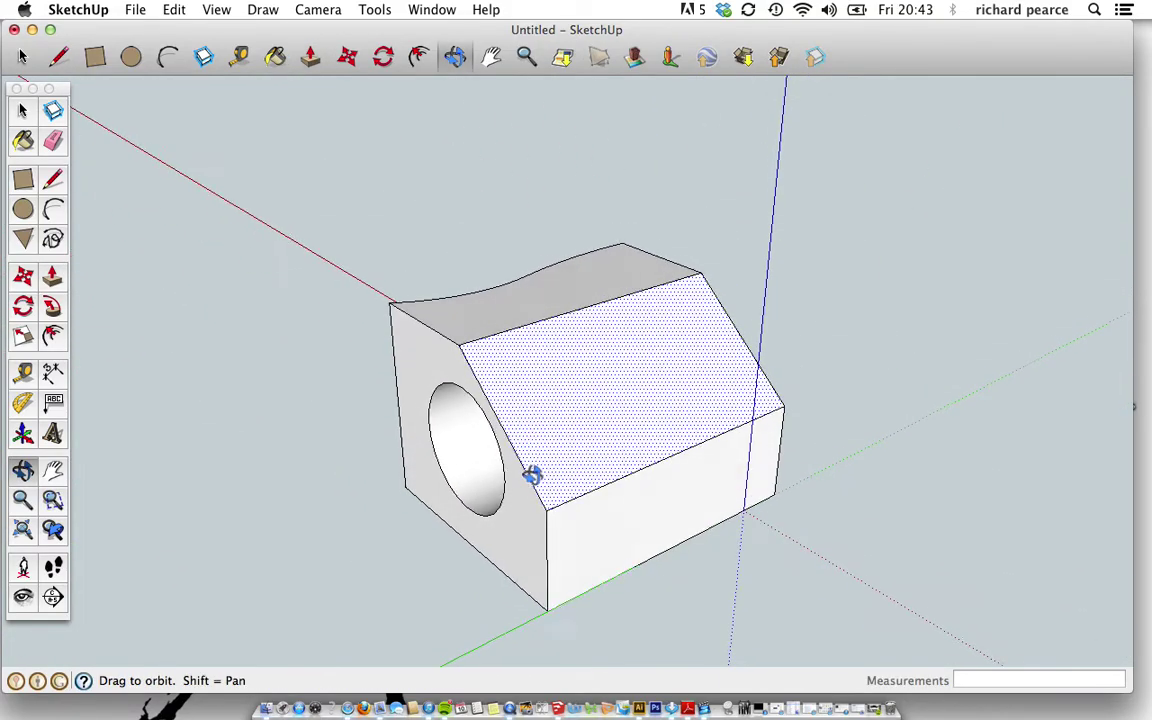
{"action": "middle_click_drag", "start_coordinate": [823, 406], "coordinate": [798, 482]}
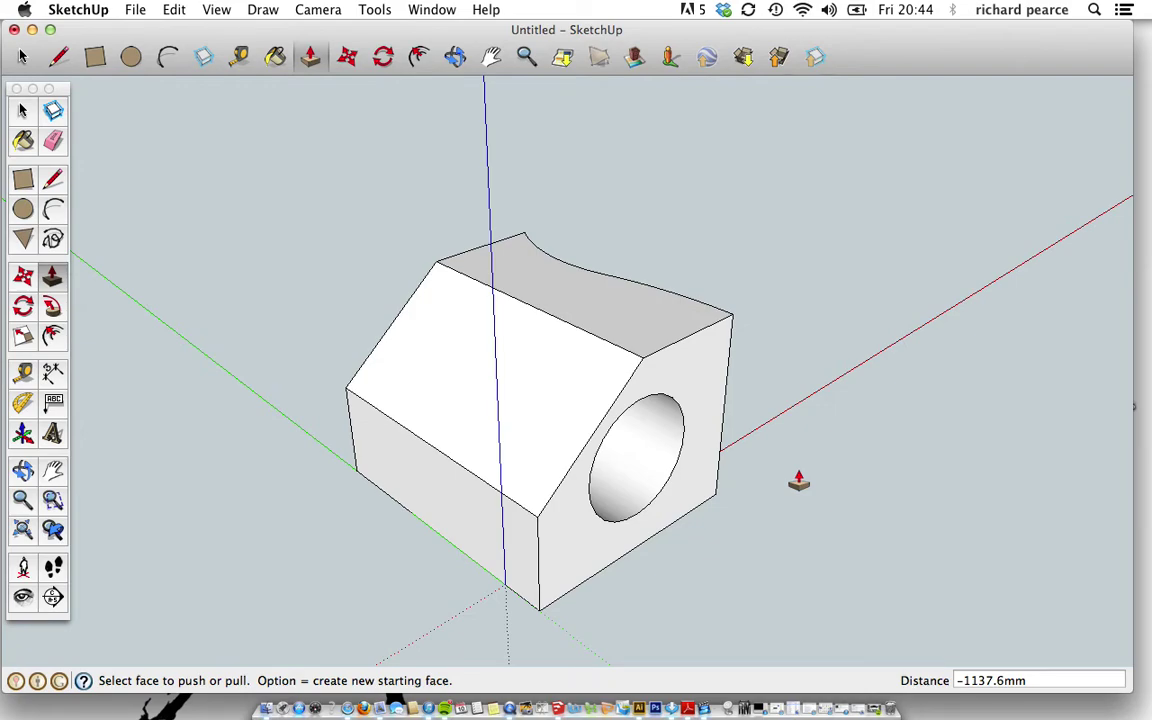
{"action": "middle_click_drag", "start_coordinate": [807, 470], "coordinate": [836, 501]}
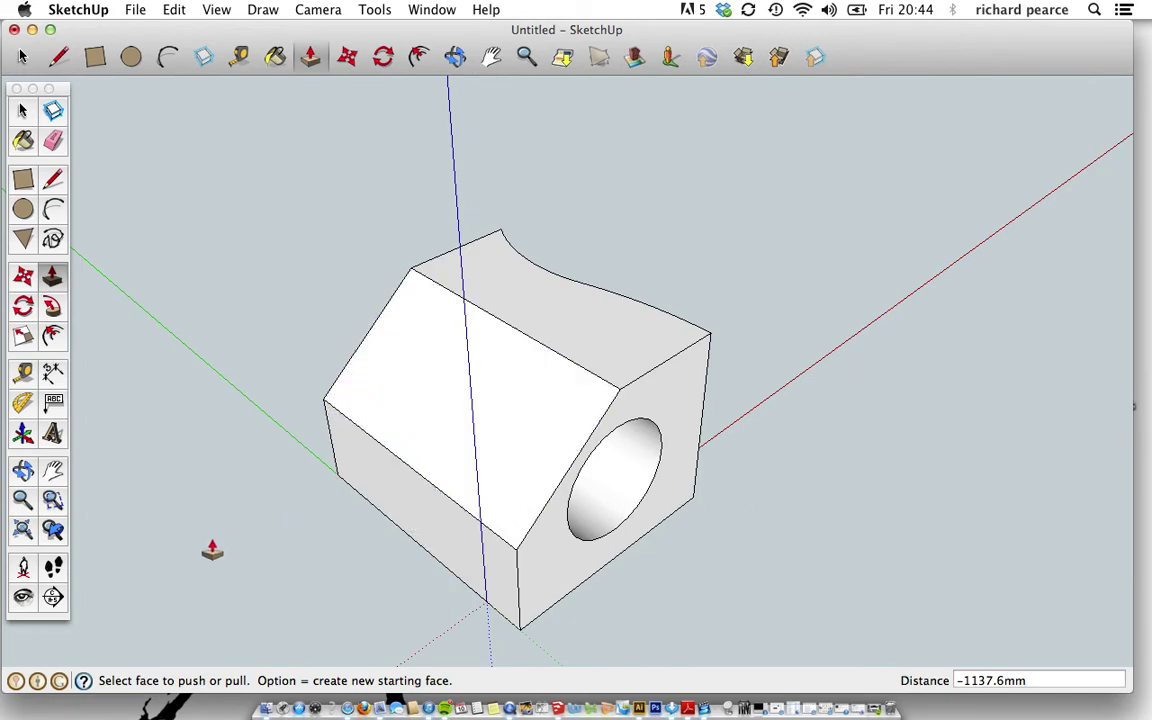